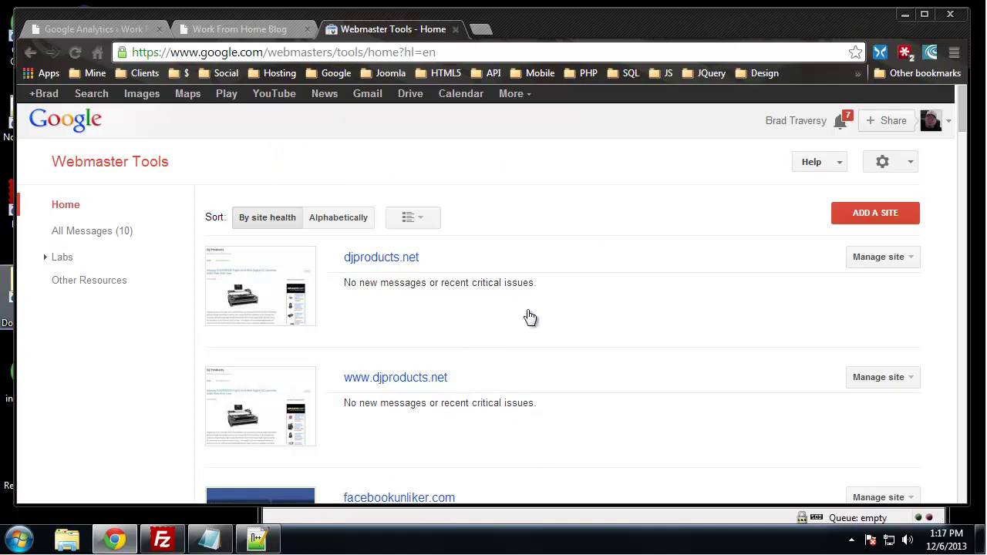
{"action": "scroll", "coordinate": [327, 313], "scroll_direction": "down", "scroll_amount": 15}
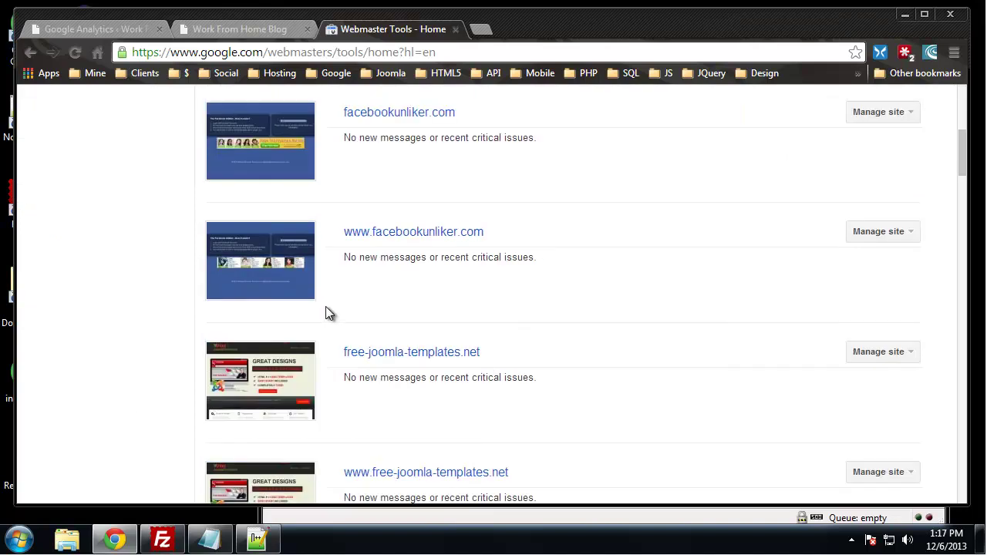
{"action": "scroll", "coordinate": [327, 313], "scroll_direction": "down", "scroll_amount": 17}
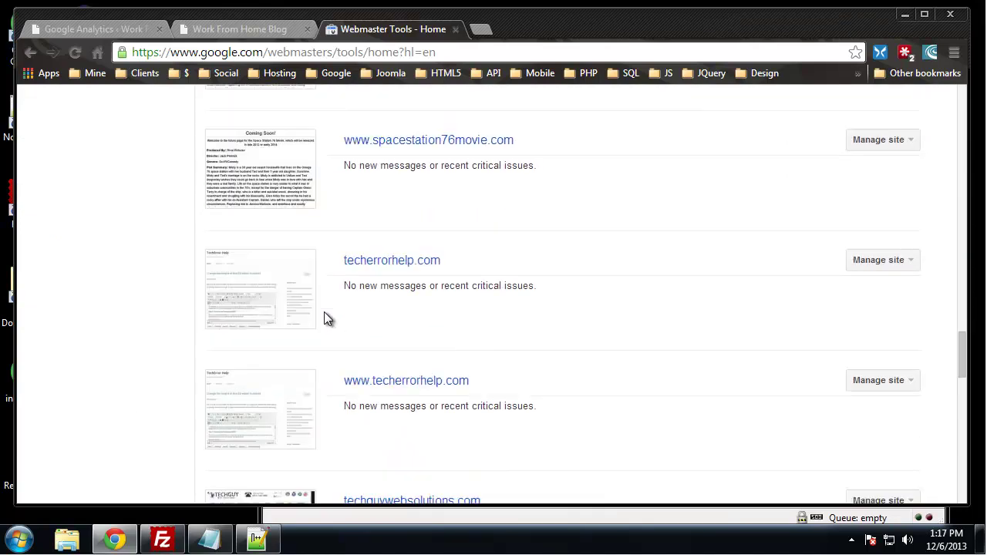
{"action": "scroll", "coordinate": [325, 313], "scroll_direction": "up", "scroll_amount": 6}
{"action": "scroll", "coordinate": [336, 324], "scroll_direction": "up", "scroll_amount": 20}
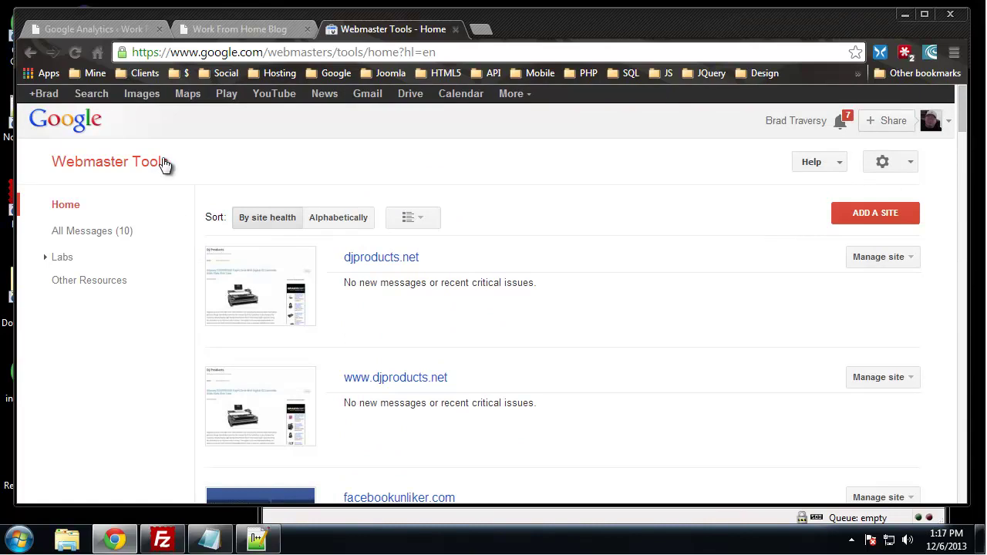
{"action": "left_click", "coordinate": [878, 219]}
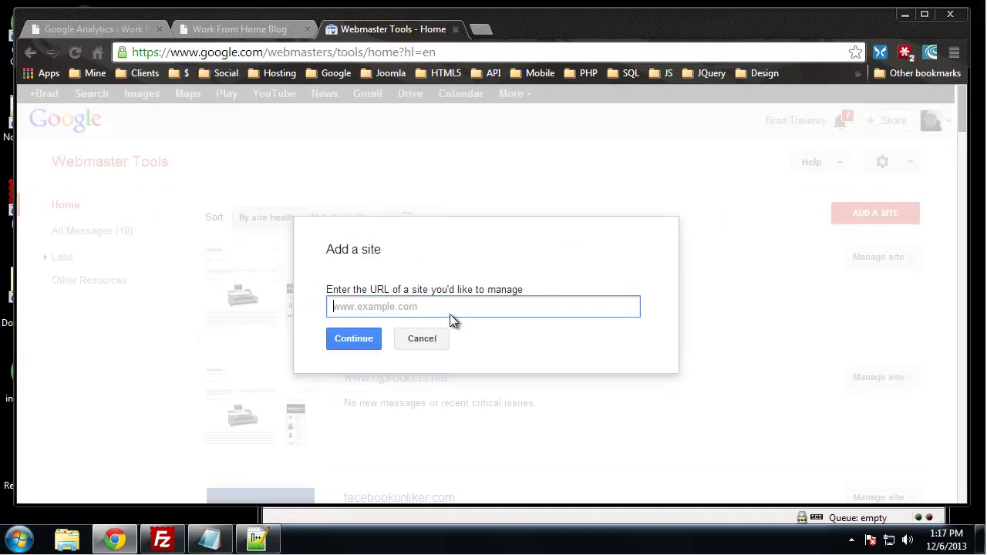
{"action": "type", "text": "ht"}
{"action": "type", "text": "tp://tech"}
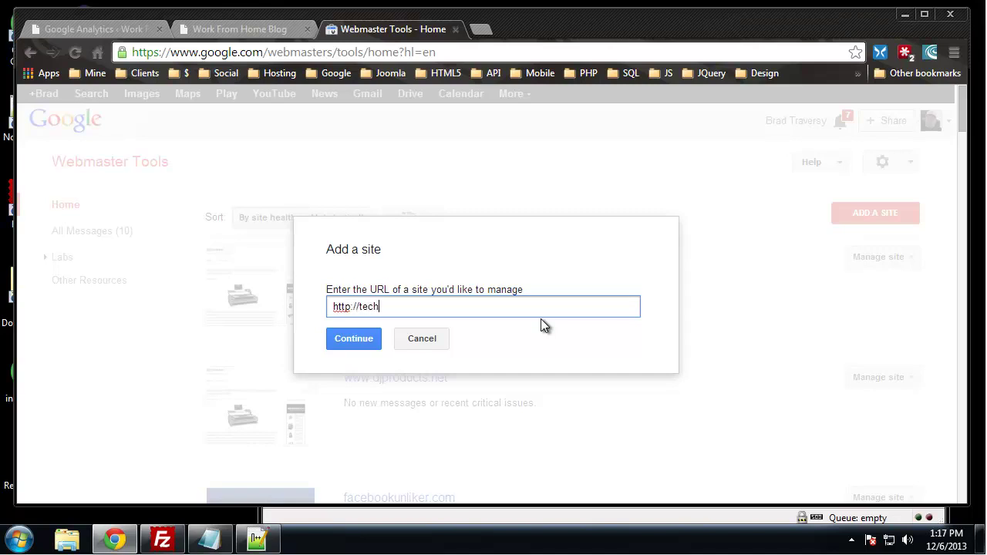
{"action": "type", "text": "guystaging.com"}
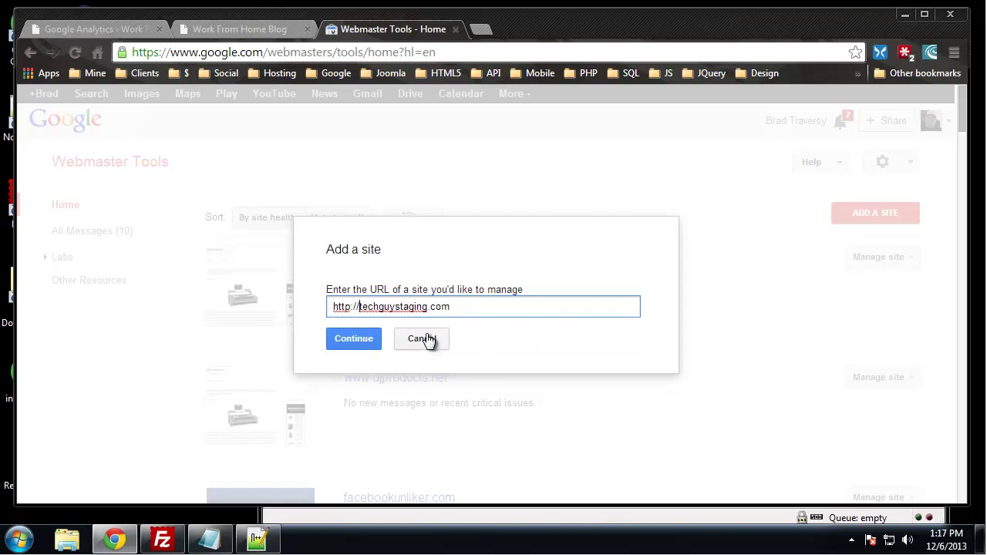
{"action": "left_click", "coordinate": [349, 346]}
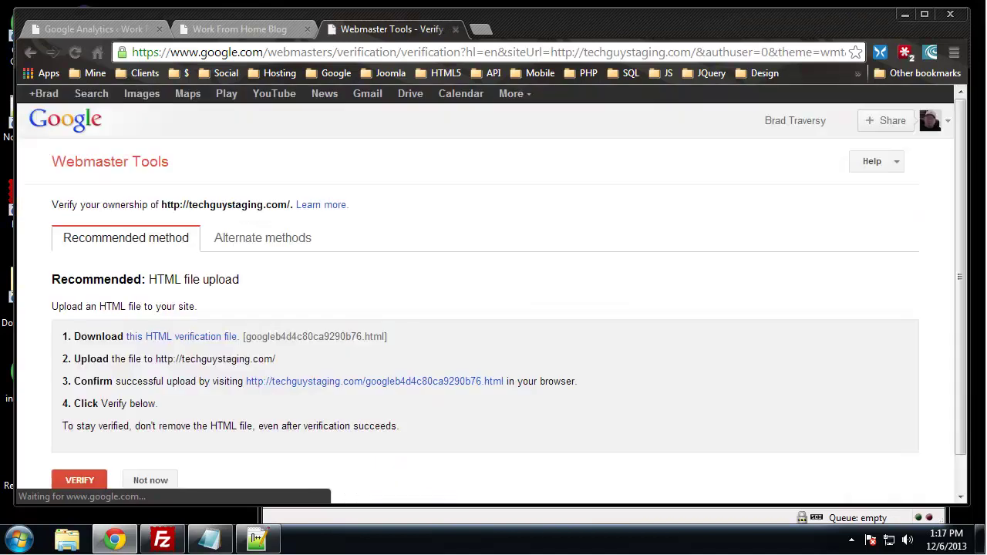
Check the alternate verification methods, return to the recommended HTML file upload method and try to verify the site
{"action": "scroll", "coordinate": [531, 245], "scroll_direction": "down", "scroll_amount": 1}
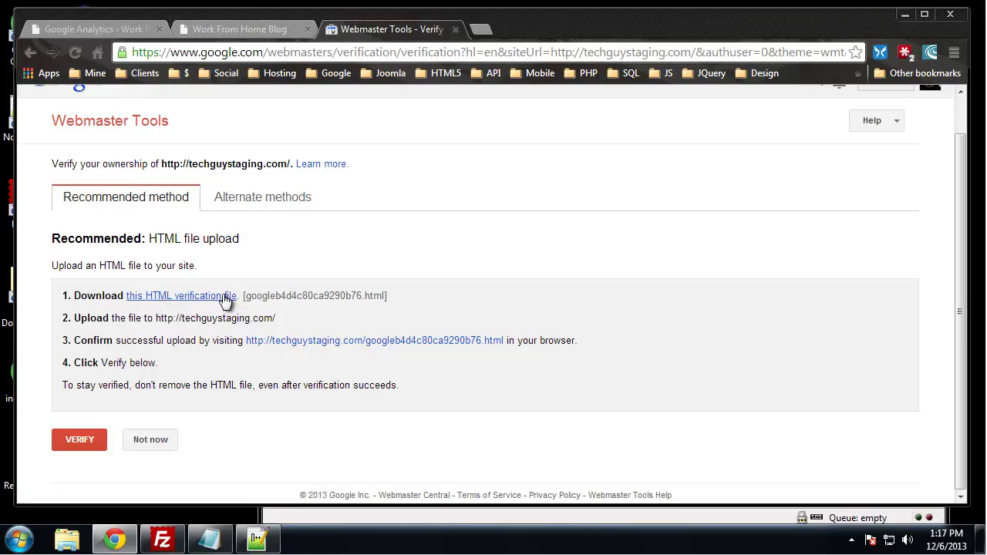
{"action": "left_click", "coordinate": [262, 199]}
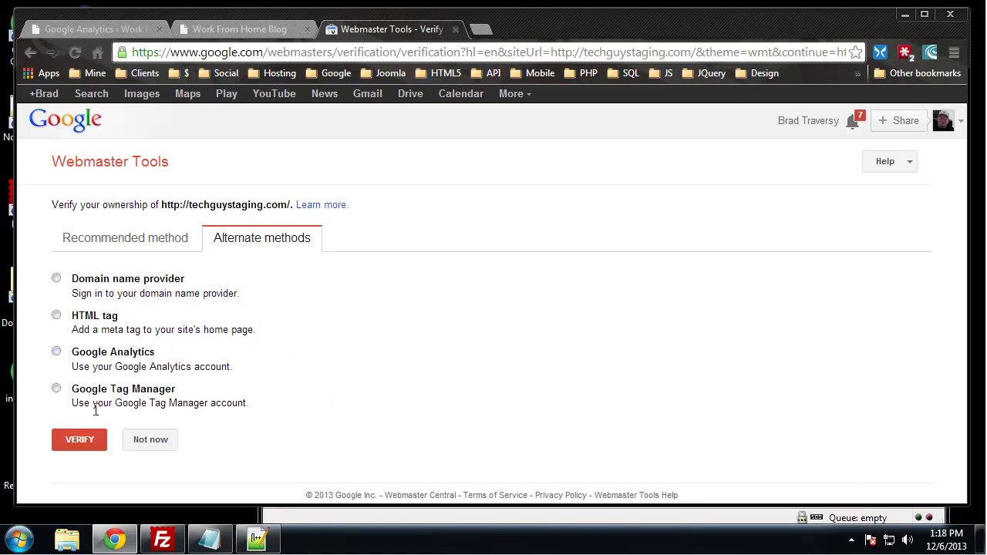
{"action": "left_click", "coordinate": [121, 242]}
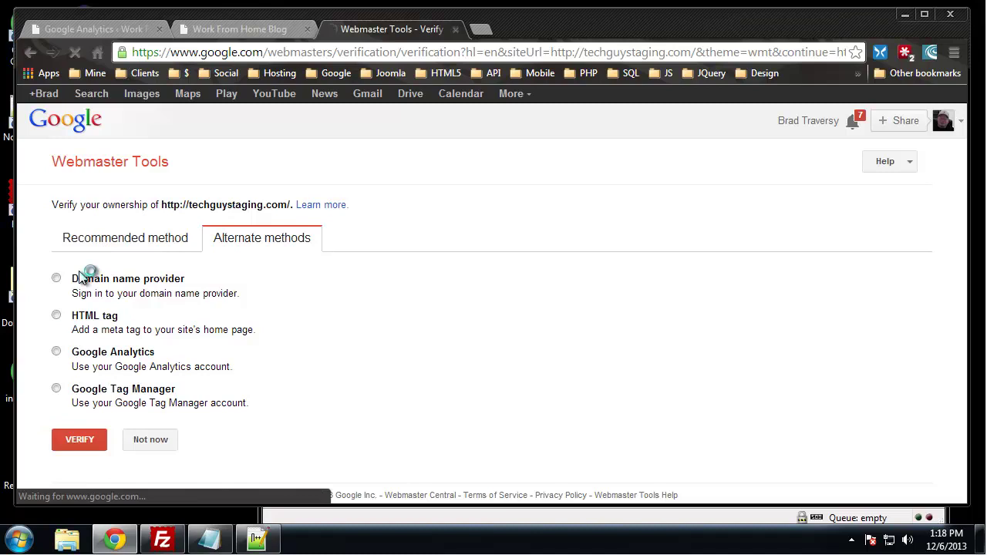
{"action": "scroll", "coordinate": [436, 299], "scroll_direction": "down", "scroll_amount": 1}
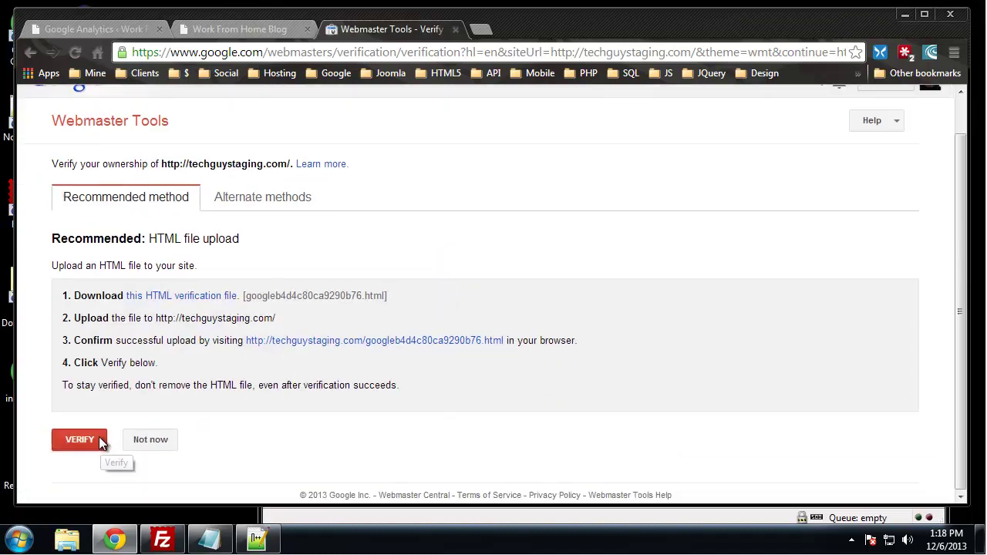
{"action": "left_click", "coordinate": [75, 439]}
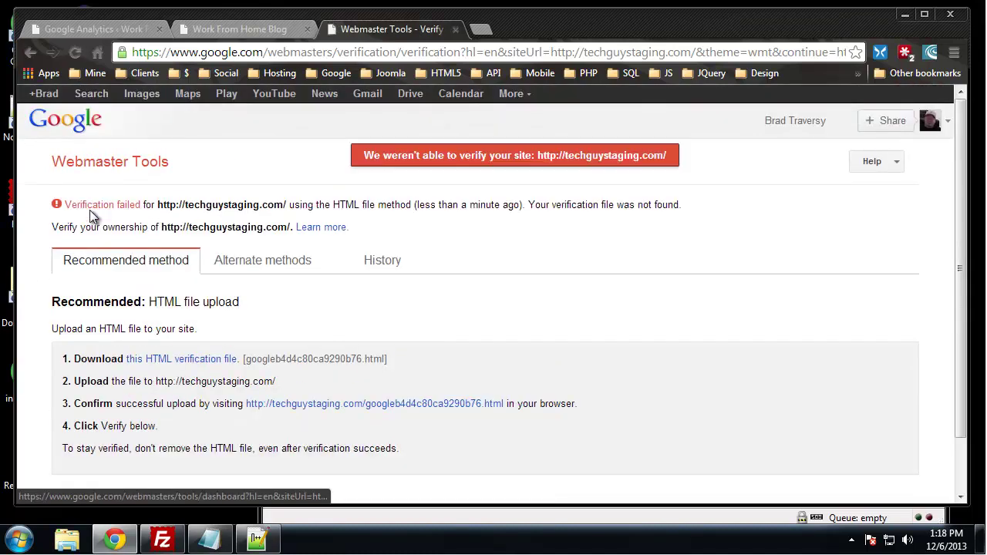
Download the HTML verification file and save it to the Desktop
{"action": "scroll", "coordinate": [110, 215], "scroll_direction": "down", "scroll_amount": 1}
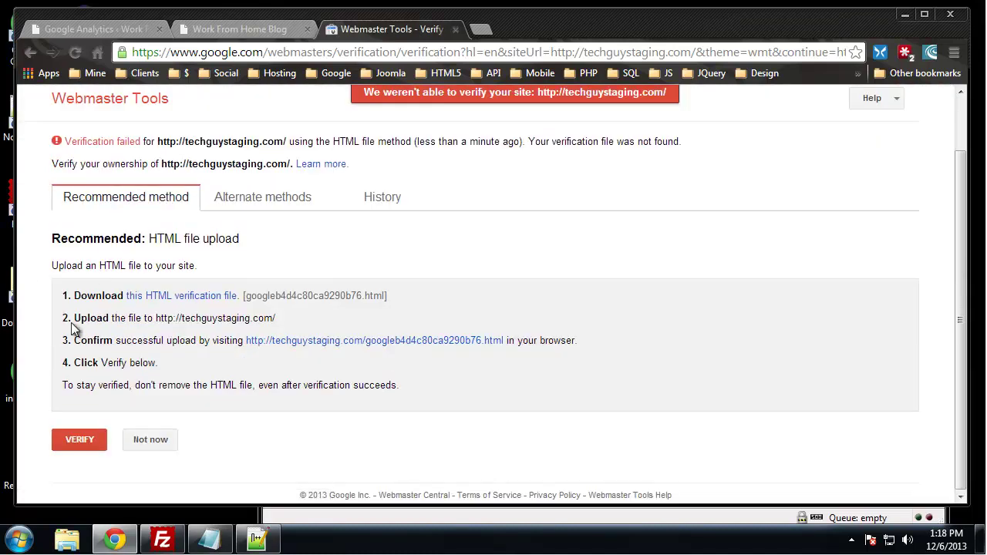
{"action": "left_click", "coordinate": [158, 299]}
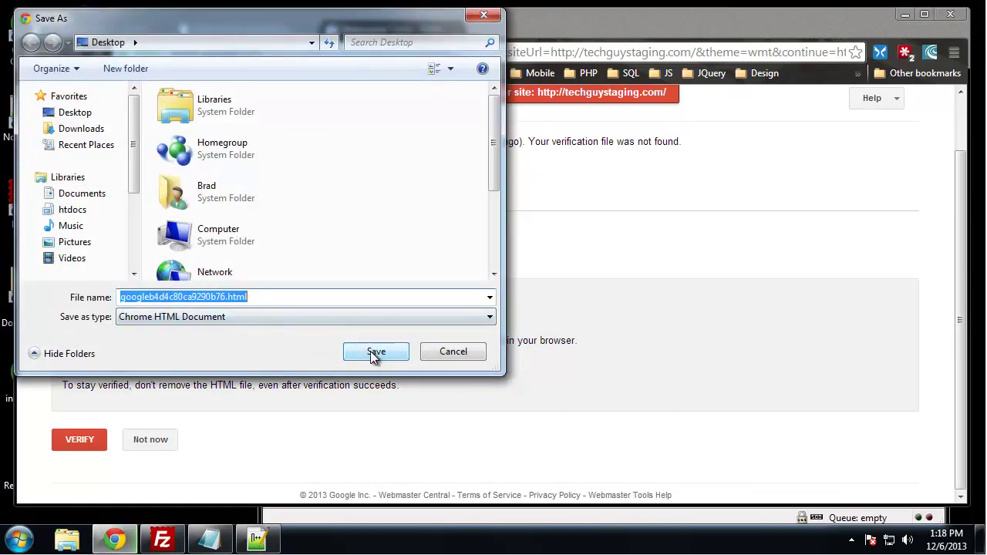
{"action": "left_click", "coordinate": [376, 352]}
Switch to FileZilla and move the remote site up from the themes folder to the public_html root folder
{"action": "left_click", "coordinate": [904, 14]}
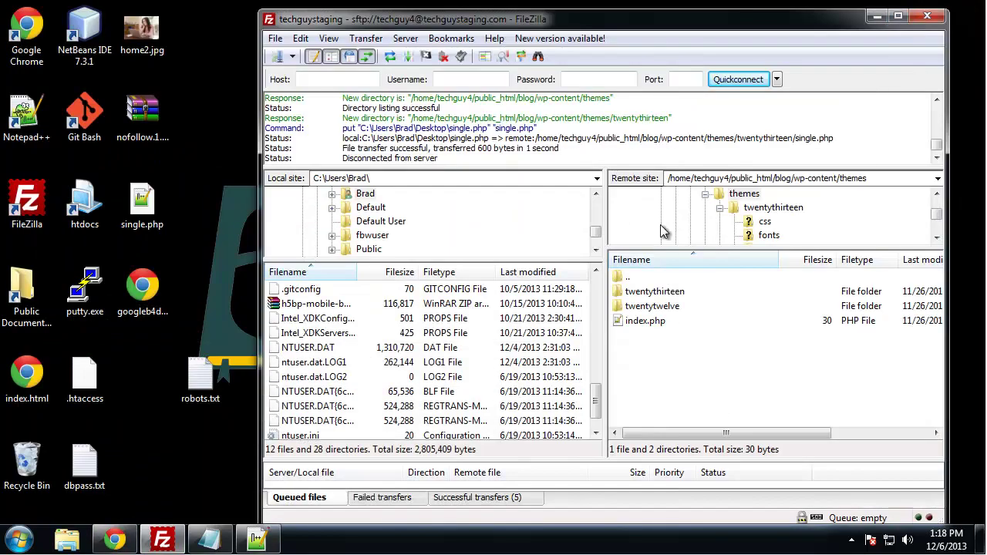
{"action": "double_click", "coordinate": [668, 279]}
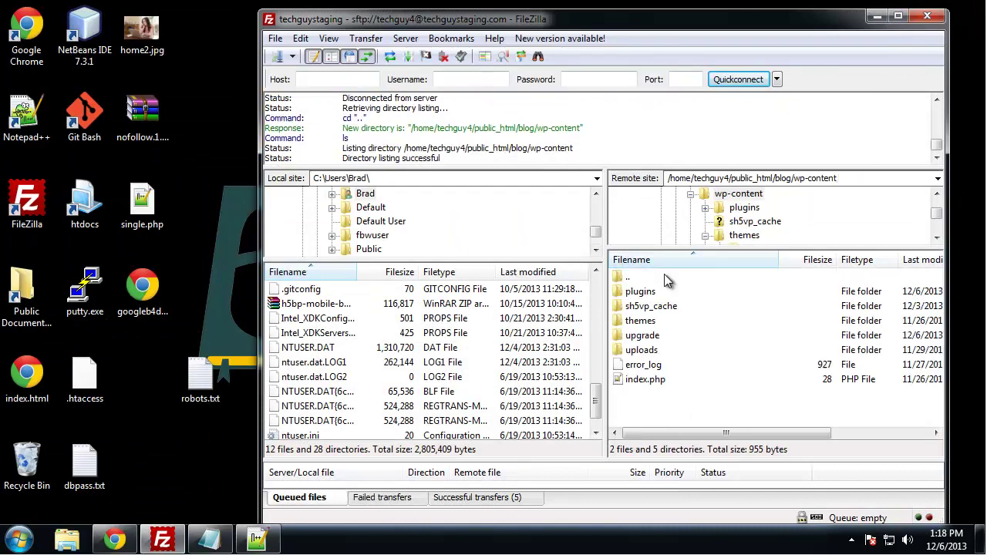
{"action": "double_click", "coordinate": [667, 280]}
{"action": "double_click", "coordinate": [668, 279]}
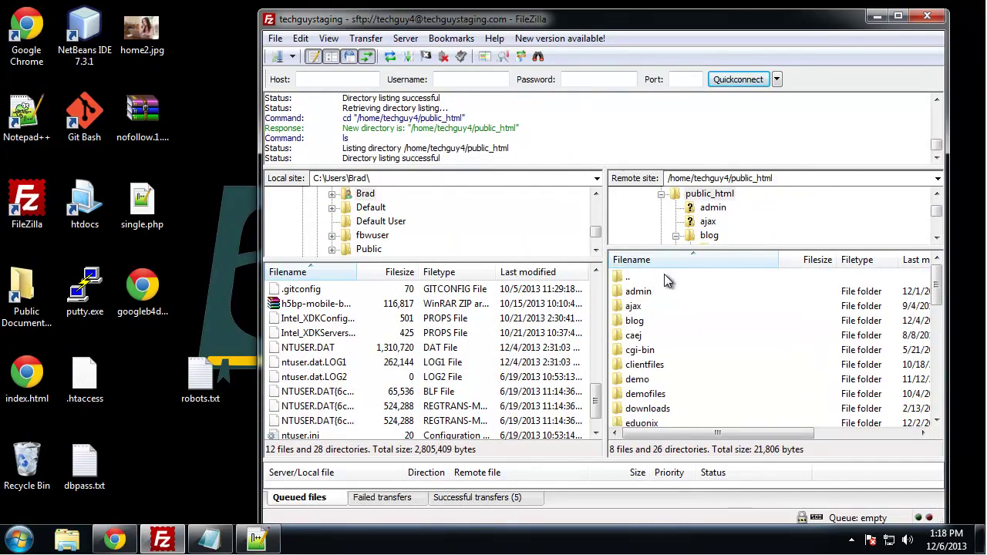
{"action": "scroll", "coordinate": [686, 327], "scroll_direction": "down", "scroll_amount": 2}
{"action": "left_click", "coordinate": [691, 322]}
{"action": "scroll", "coordinate": [692, 321], "scroll_direction": "down", "scroll_amount": 4}
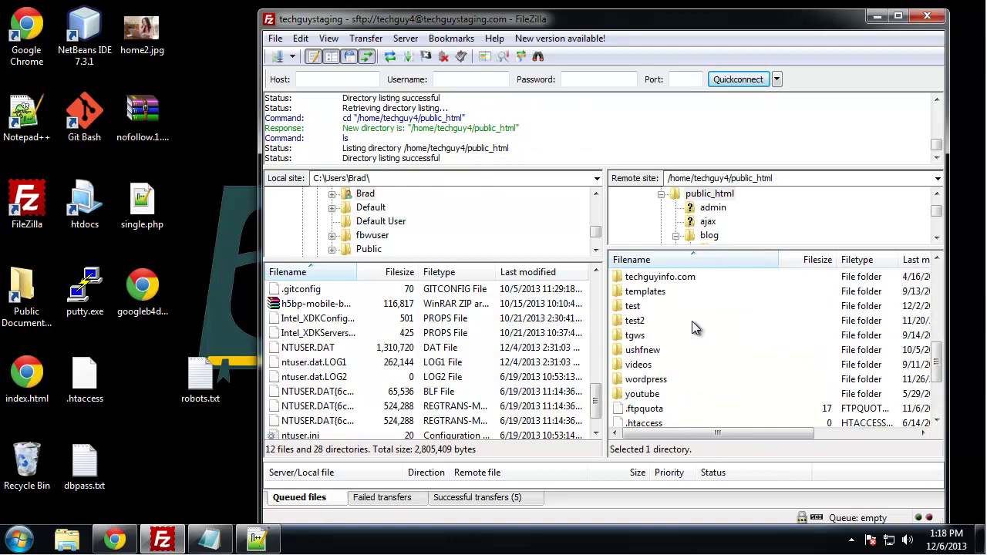
{"action": "scroll", "coordinate": [686, 340], "scroll_direction": "down", "scroll_amount": 1}
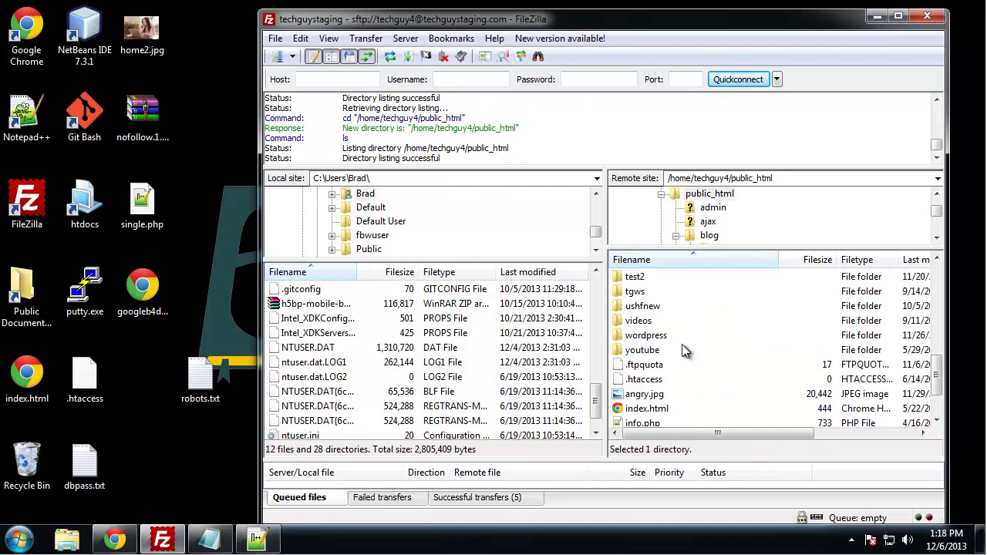
Open a file browser window and look for the downloaded verification file in the Downloads folder
{"action": "left_click", "coordinate": [137, 205]}
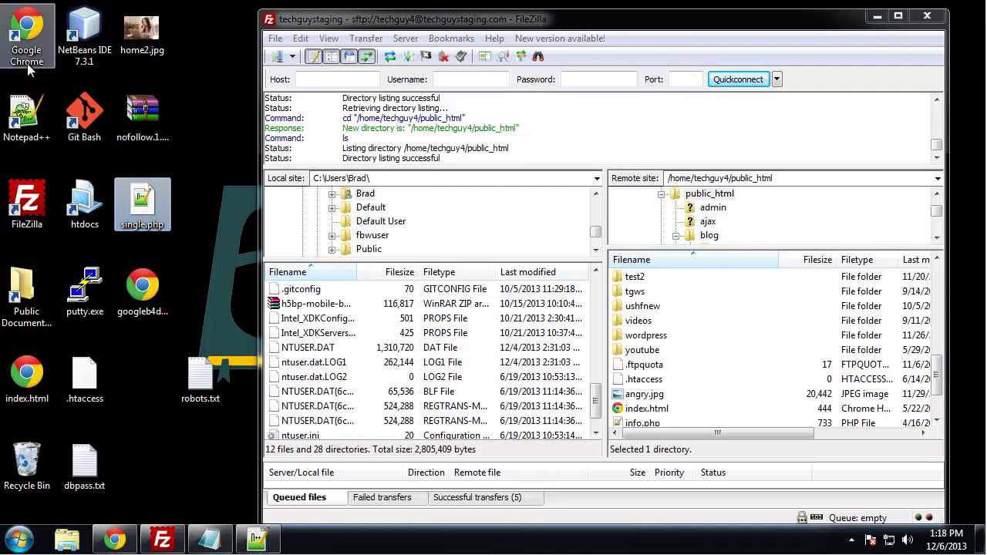
{"action": "left_click", "coordinate": [20, 540]}
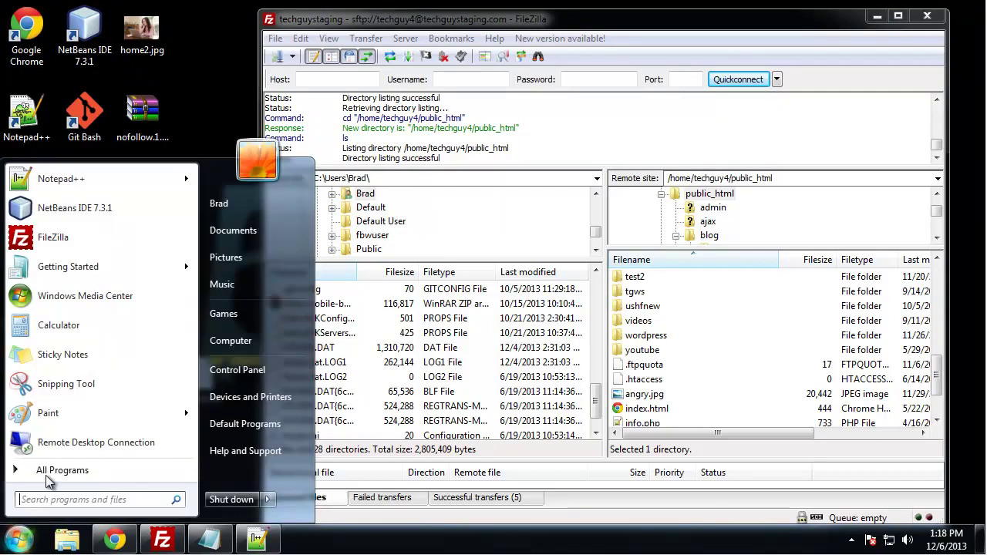
{"action": "left_click", "coordinate": [236, 230]}
{"action": "left_click", "coordinate": [96, 128]}
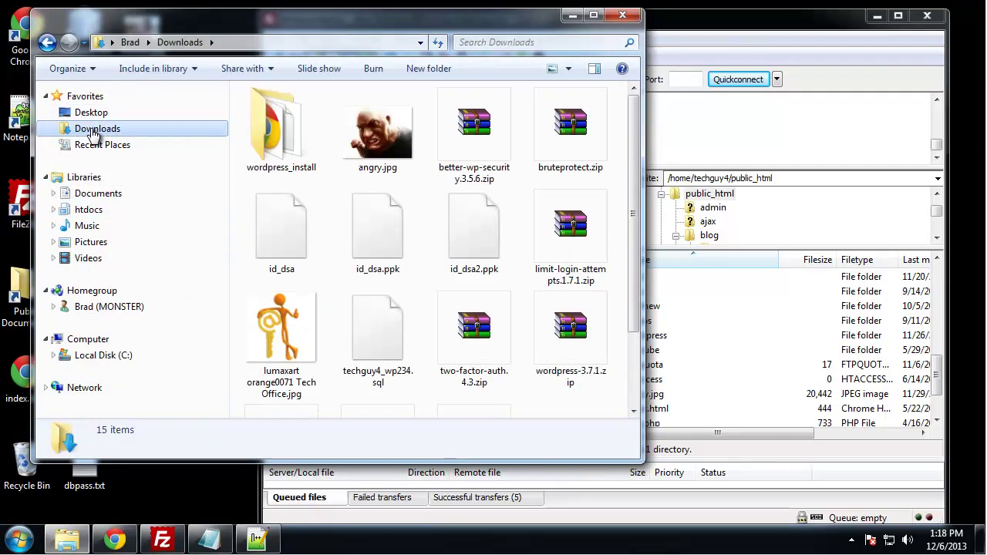
{"action": "scroll", "coordinate": [421, 314], "scroll_direction": "down", "scroll_amount": 2}
{"action": "left_click", "coordinate": [376, 231]}
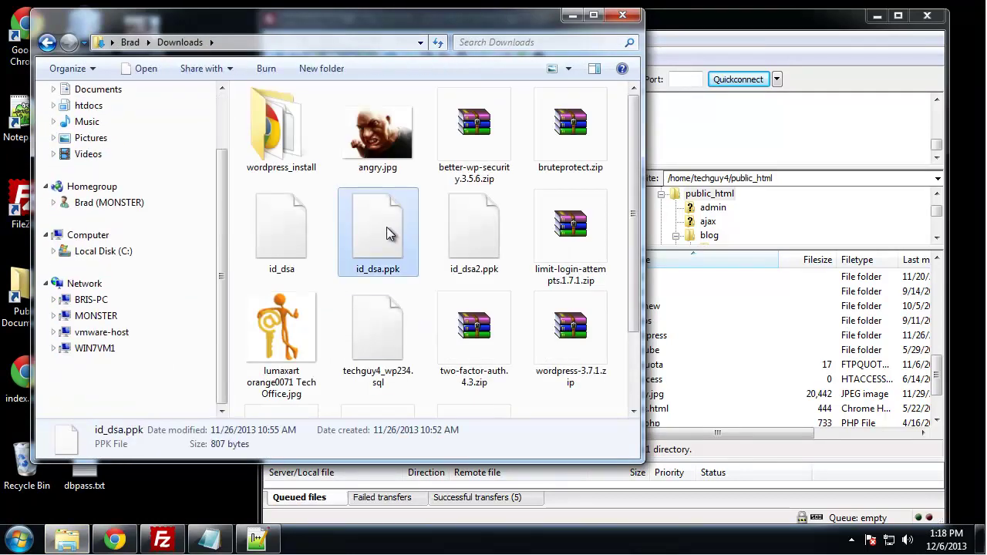
{"action": "scroll", "coordinate": [386, 256], "scroll_direction": "down", "scroll_amount": 1}
{"action": "scroll", "coordinate": [381, 256], "scroll_direction": "up", "scroll_amount": 1}
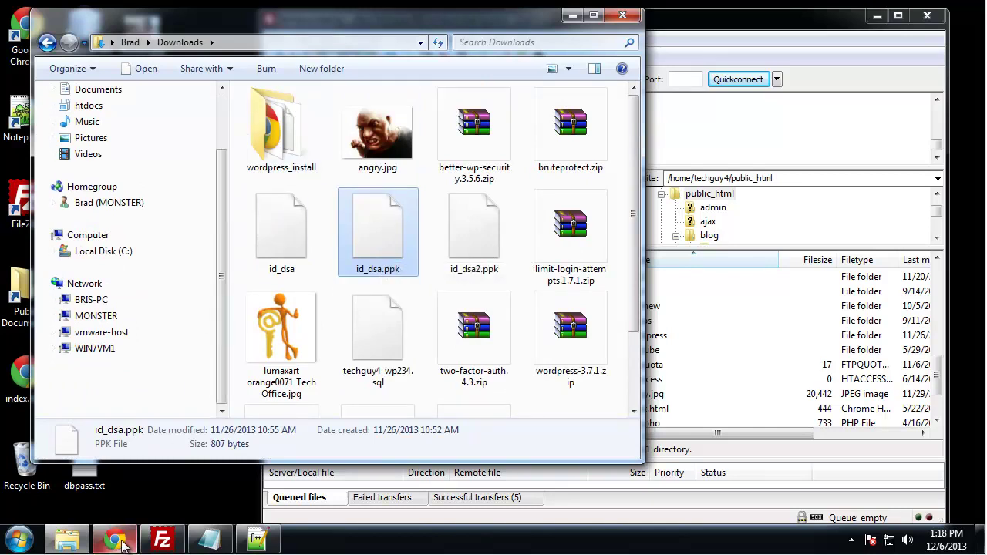
{"action": "scroll", "coordinate": [220, 154], "scroll_direction": "up", "scroll_amount": 3}
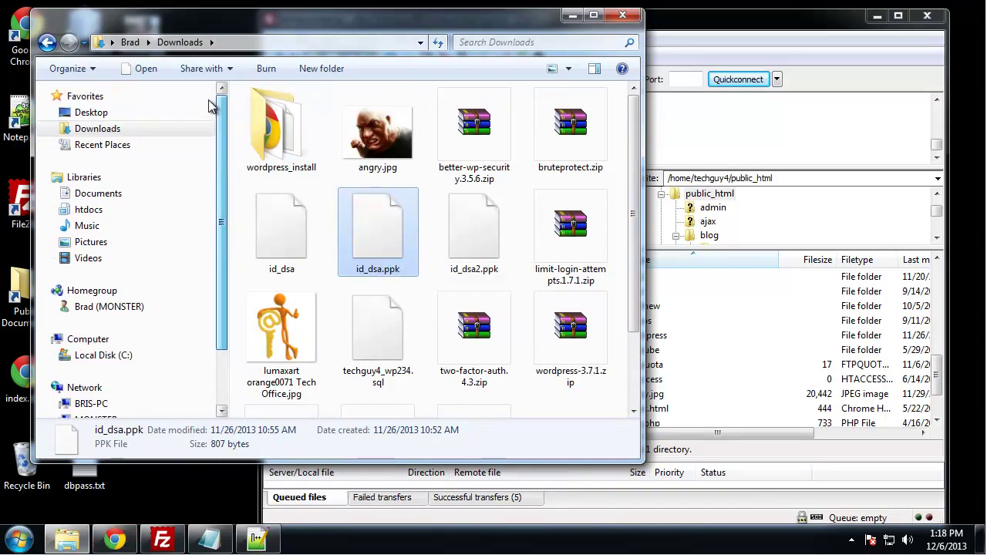
Upload the HTML verification file from the Desktop folder to public_html on the remote site, and close the file browser window
{"action": "left_click", "coordinate": [83, 112]}
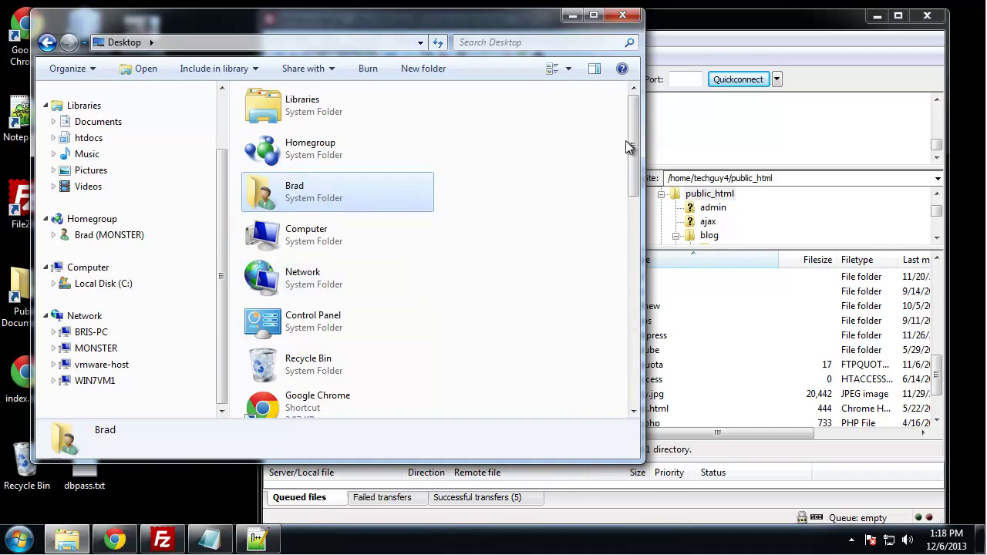
{"action": "left_click_drag", "start_coordinate": [636, 137], "coordinate": [634, 265]}
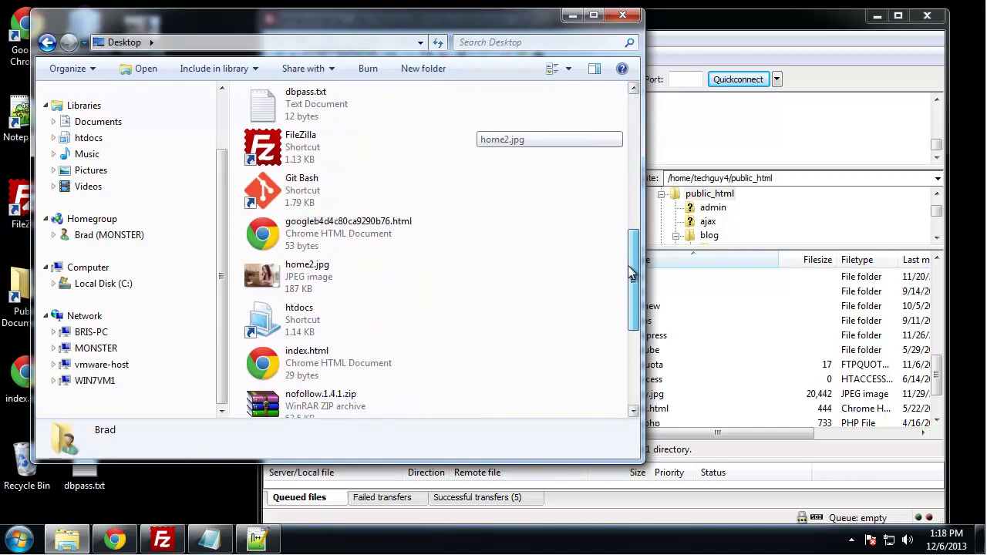
{"action": "left_click", "coordinate": [312, 227]}
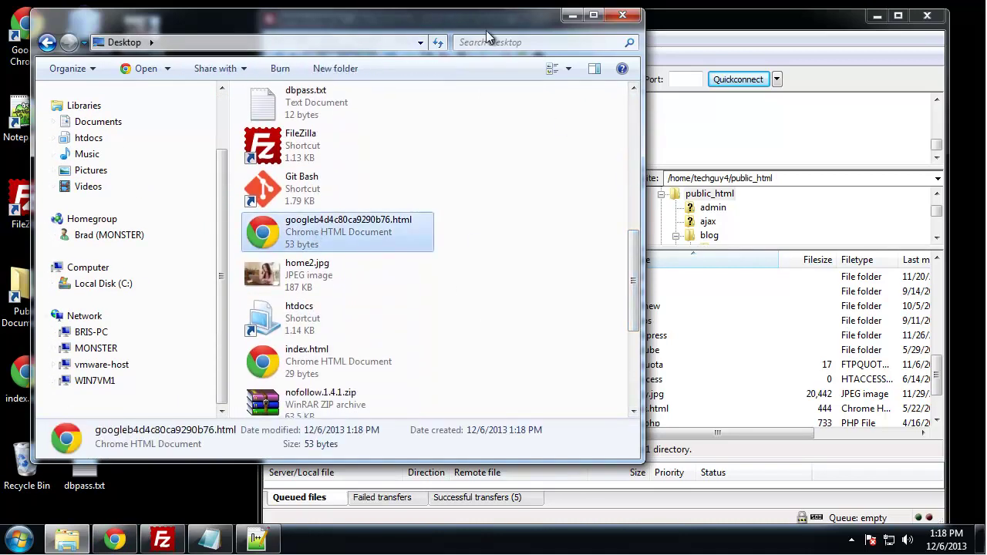
{"action": "left_click_drag", "start_coordinate": [486, 32], "coordinate": [289, 46]}
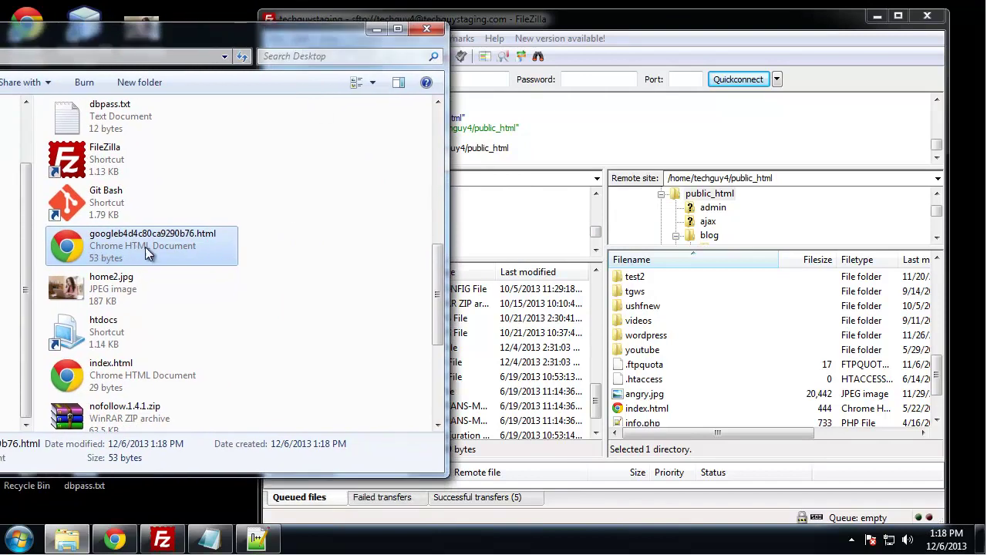
{"action": "left_click_drag", "start_coordinate": [146, 253], "coordinate": [689, 398]}
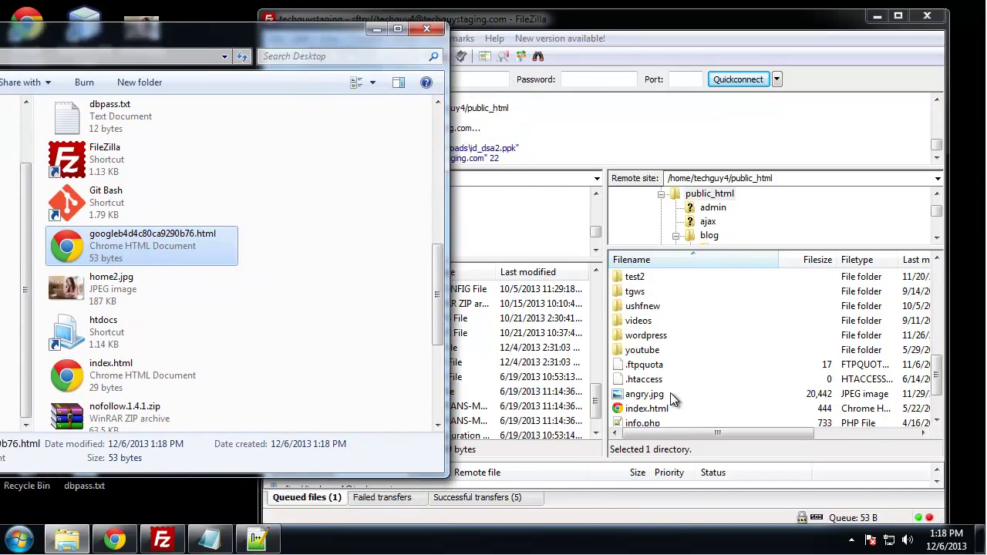
{"action": "left_click", "coordinate": [427, 29]}
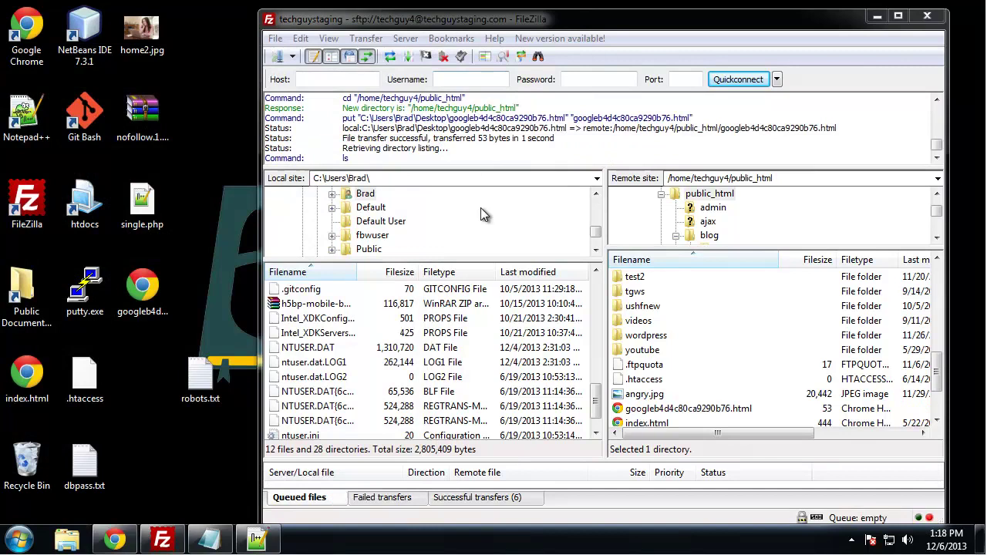
Switch back to Chrome and open the uploaded verification file's link in a new tab to check the upload
{"action": "left_click", "coordinate": [114, 540]}
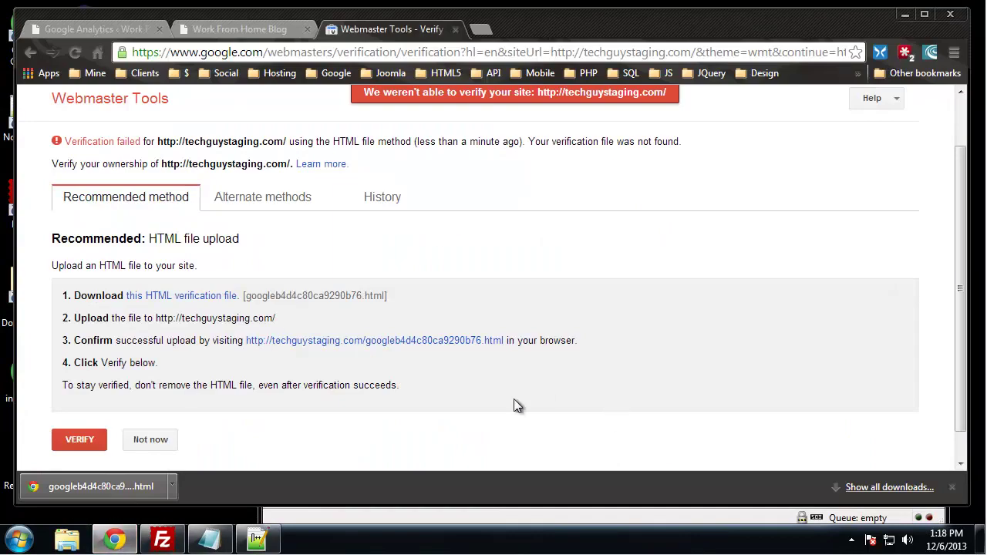
{"action": "scroll", "coordinate": [260, 257], "scroll_direction": "down", "scroll_amount": 1}
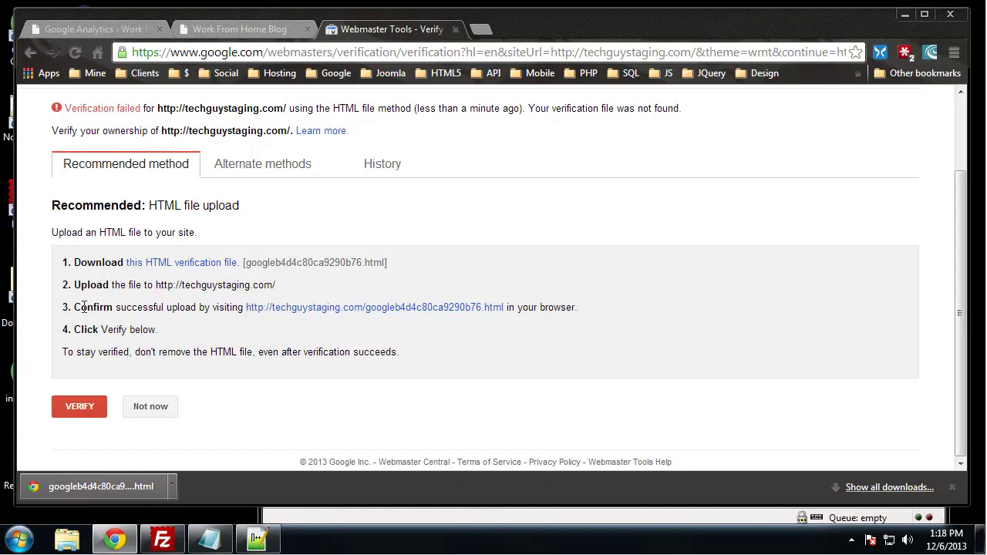
{"action": "right_click", "coordinate": [382, 308]}
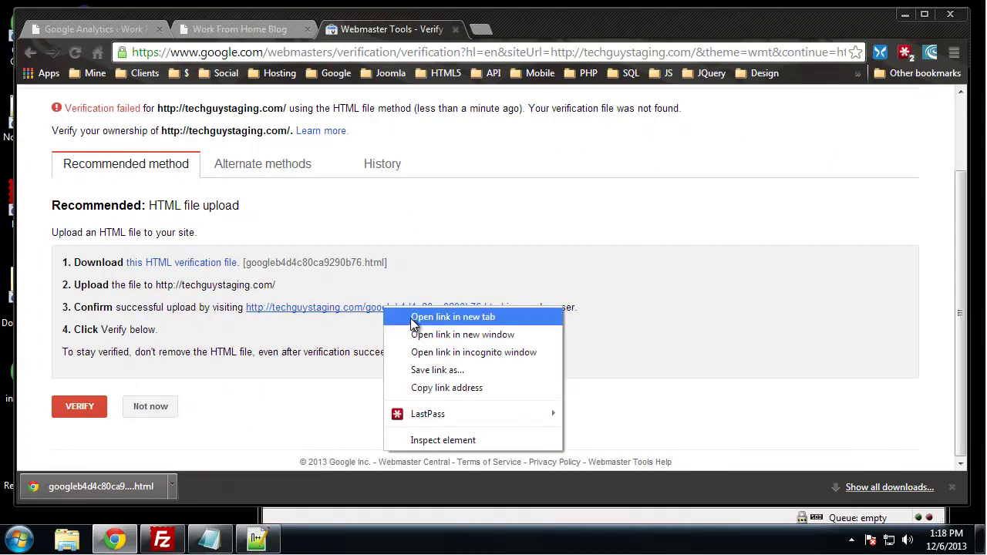
{"action": "left_click", "coordinate": [411, 316]}
{"action": "left_click", "coordinate": [529, 35]}
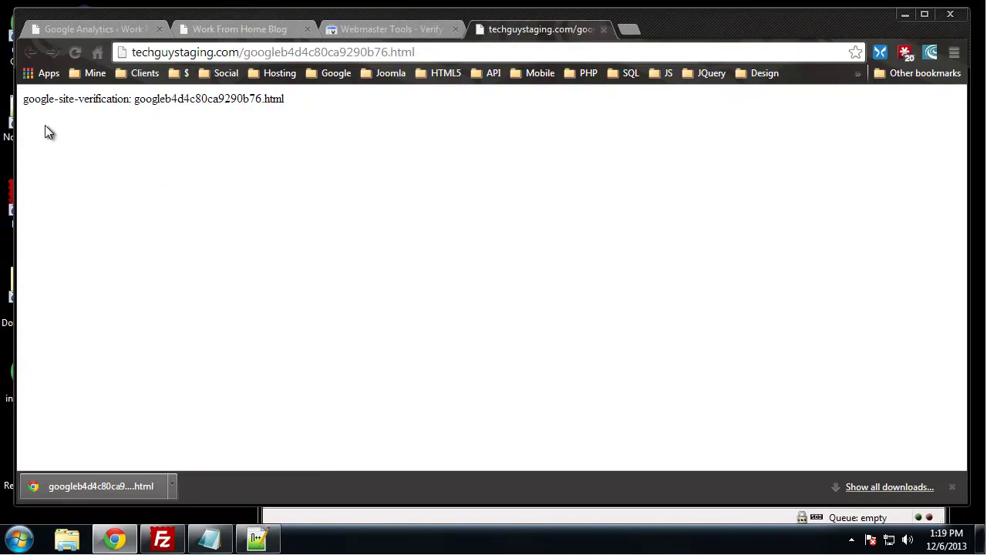
Close the verification file's tab, verify ownership of techguystaging.com, and continue to its site dashboard
{"action": "left_click", "coordinate": [604, 30]}
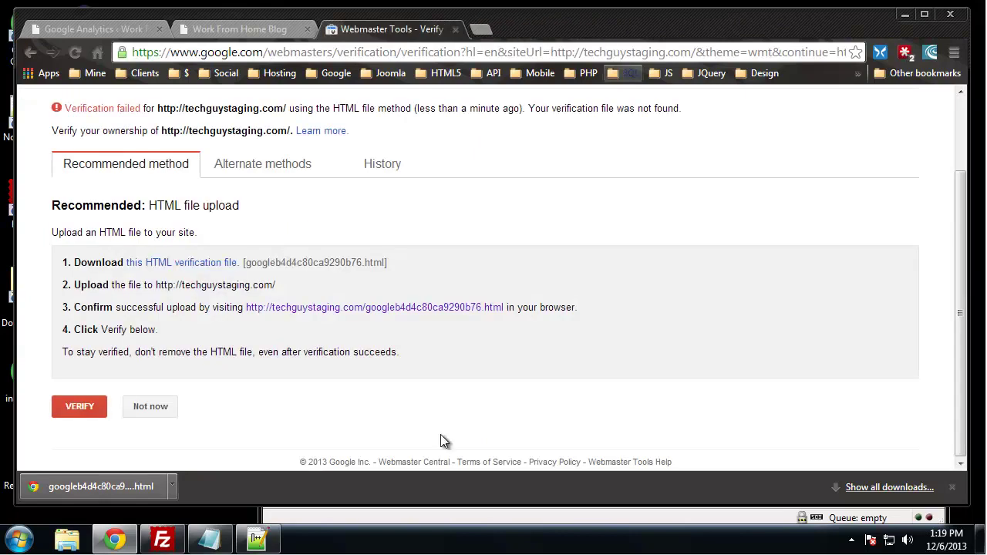
{"action": "left_click", "coordinate": [79, 407]}
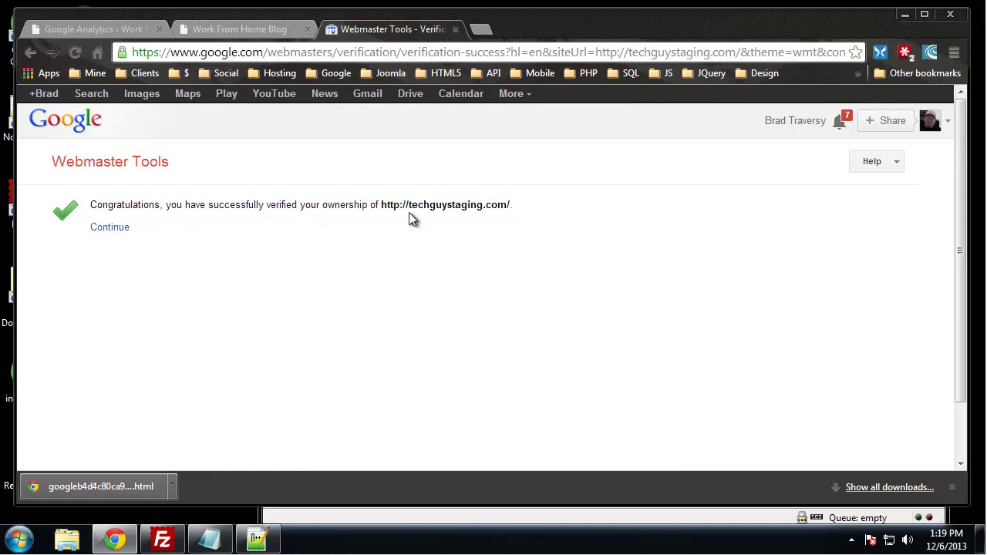
{"action": "left_click", "coordinate": [106, 229]}
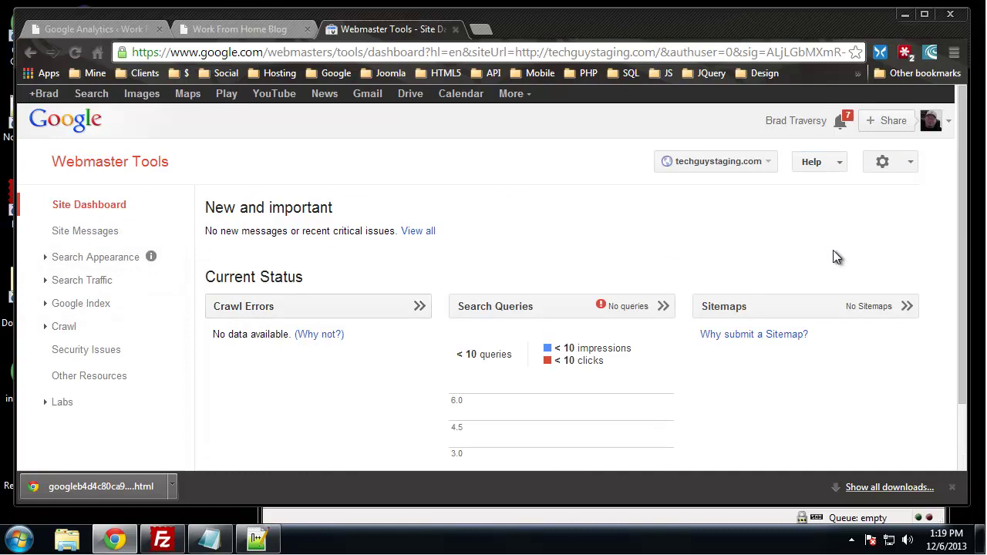
{"action": "left_click", "coordinate": [108, 176]}
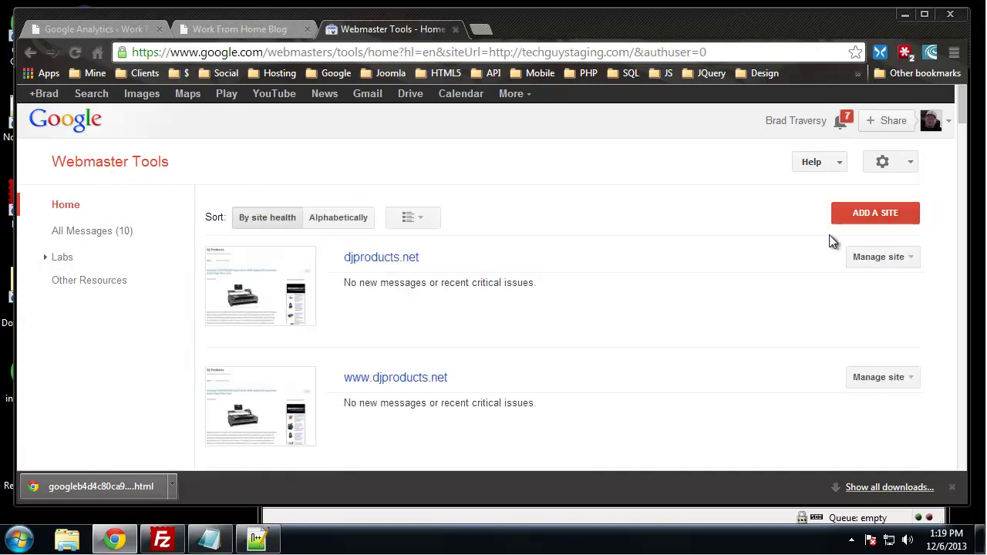
{"action": "left_click", "coordinate": [864, 216]}
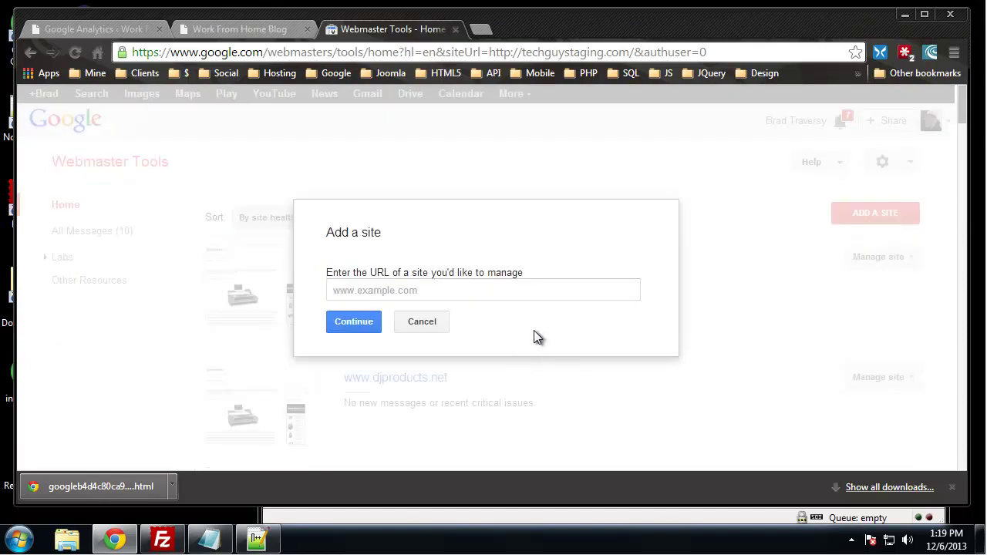
{"action": "left_click", "coordinate": [426, 293]}
{"action": "type", "text": "www.techguystaging.com"}
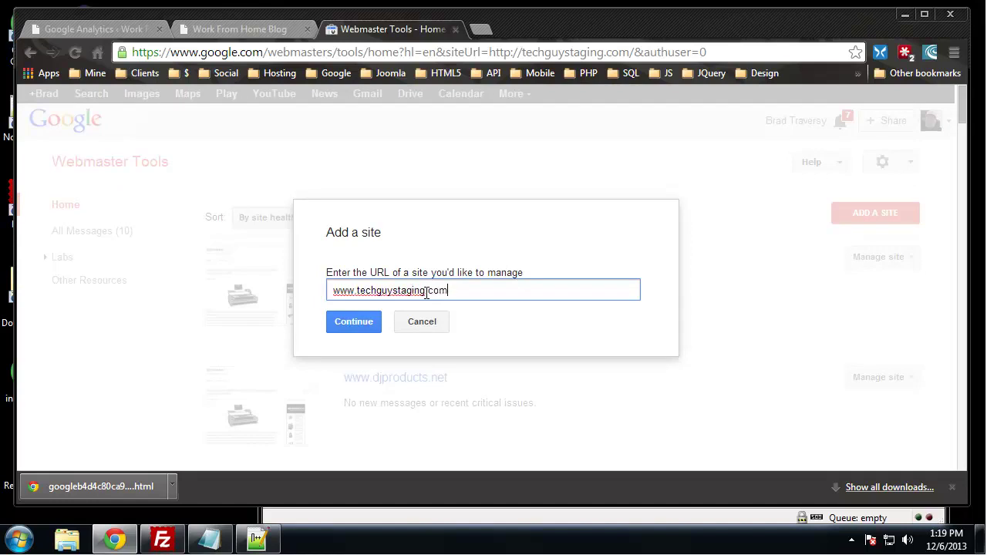
{"action": "left_click", "coordinate": [356, 323]}
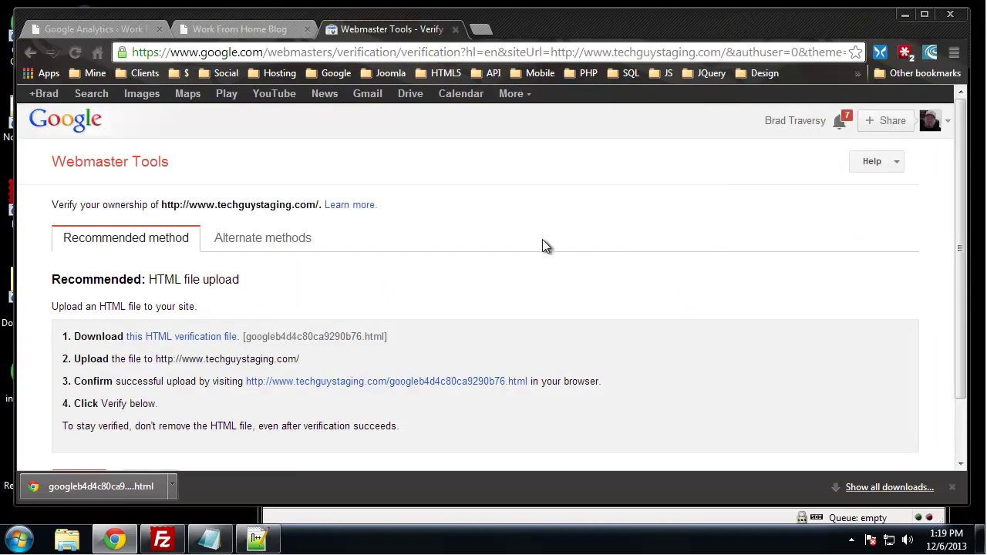
{"action": "scroll", "coordinate": [398, 358], "scroll_direction": "down", "scroll_amount": 2}
{"action": "left_click", "coordinate": [74, 403]}
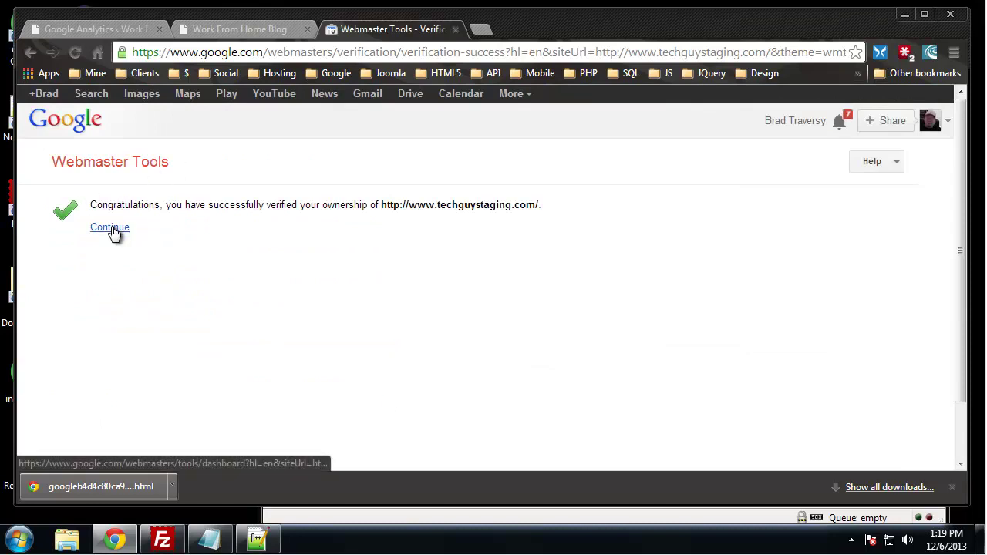
{"action": "left_click", "coordinate": [112, 228]}
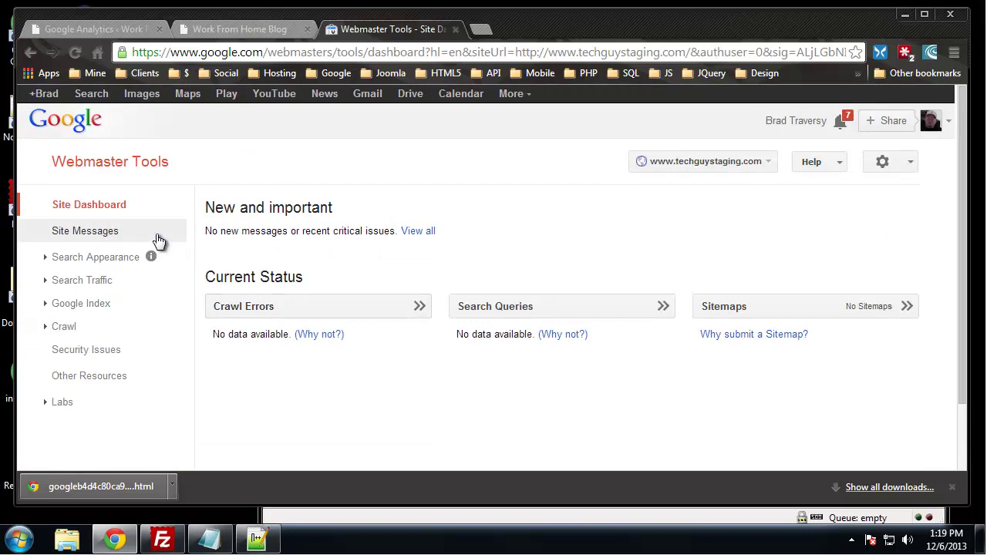
Find techguystaging.com without www in the home page's site list, check its management options, and open its dashboard
{"action": "left_click", "coordinate": [104, 168]}
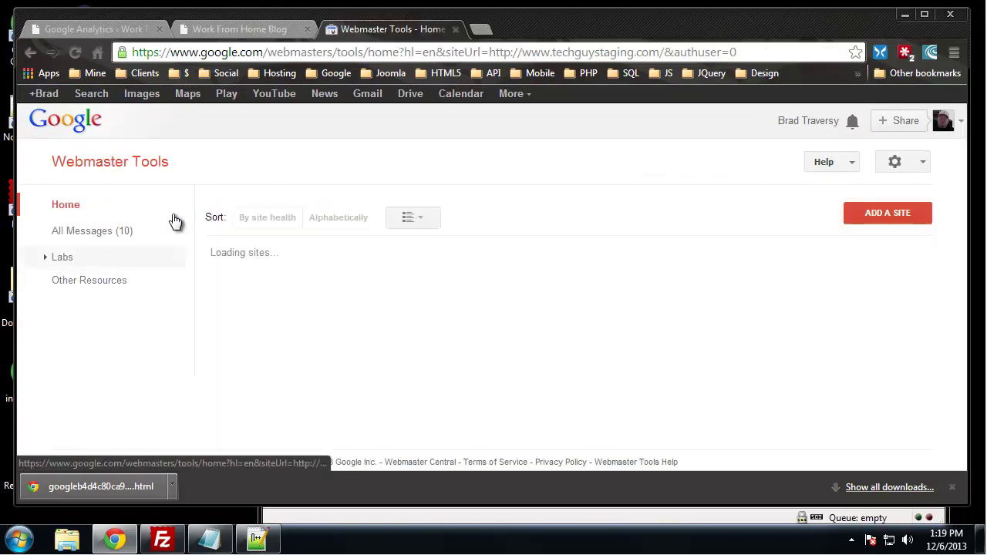
{"action": "scroll", "coordinate": [399, 203], "scroll_direction": "down", "scroll_amount": 8}
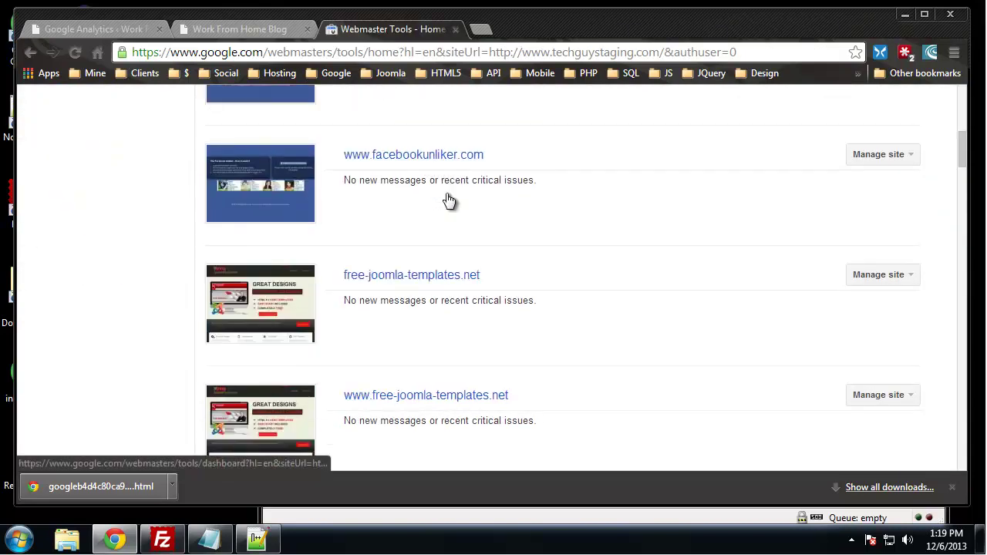
{"action": "scroll", "coordinate": [451, 199], "scroll_direction": "down", "scroll_amount": 11}
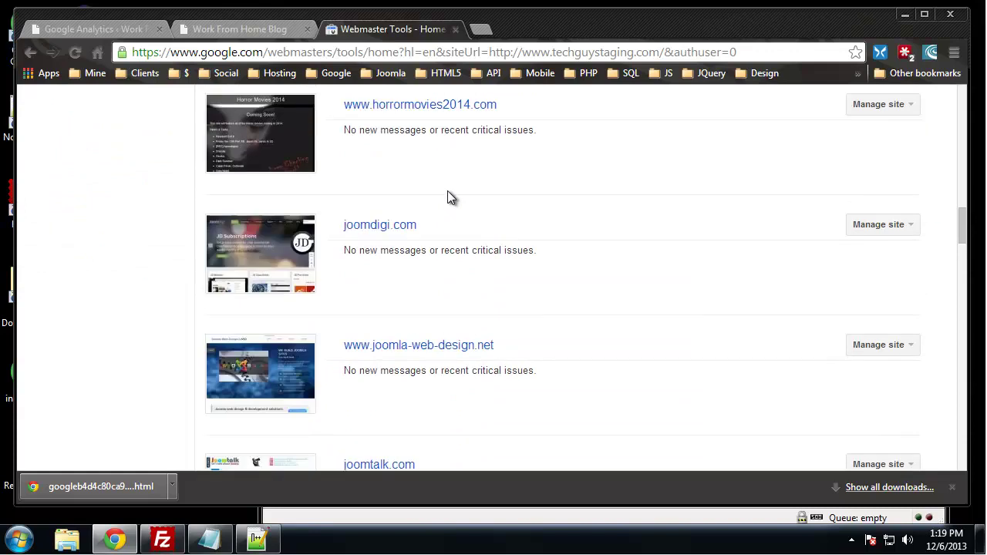
{"action": "scroll", "coordinate": [451, 198], "scroll_direction": "down", "scroll_amount": 11}
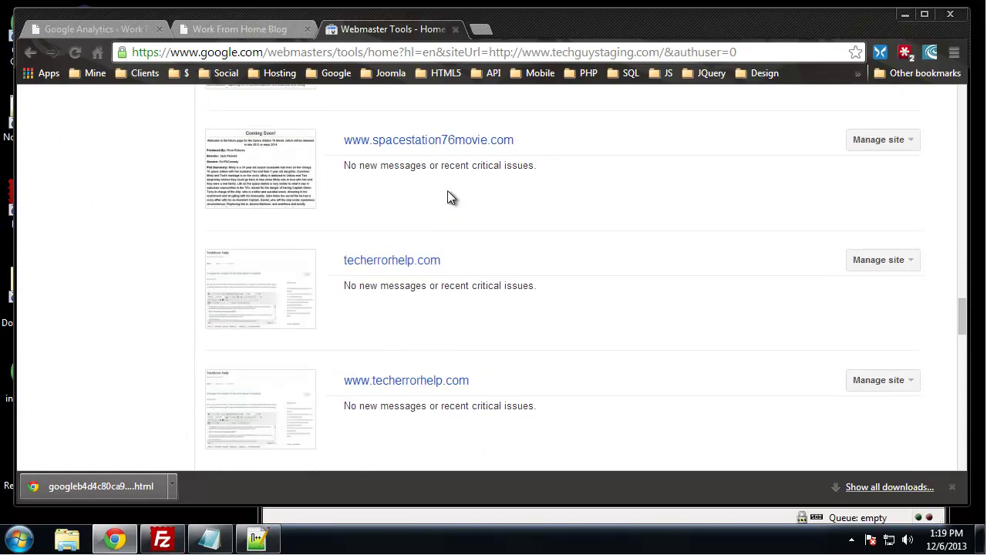
{"action": "scroll", "coordinate": [449, 199], "scroll_direction": "down", "scroll_amount": 3}
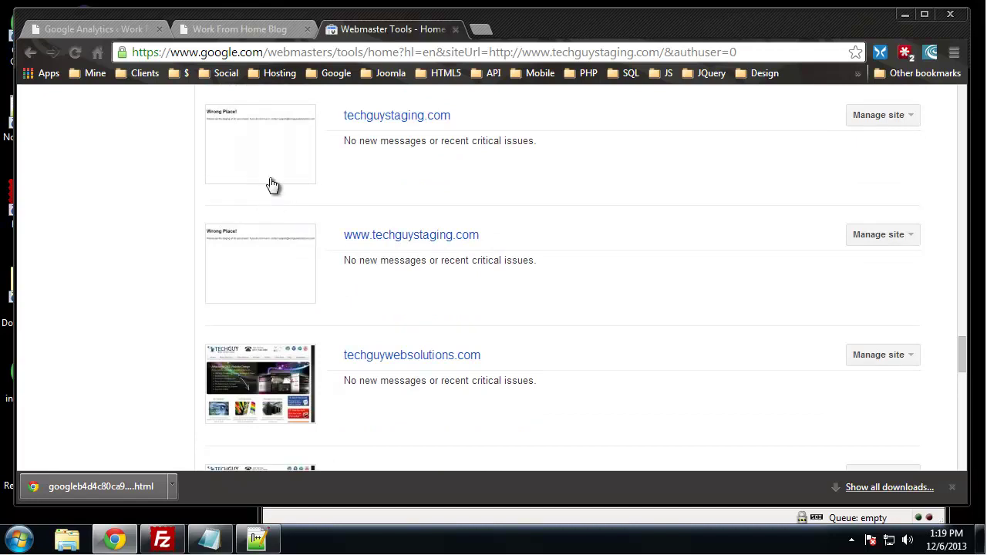
{"action": "scroll", "coordinate": [240, 181], "scroll_direction": "up", "scroll_amount": 1}
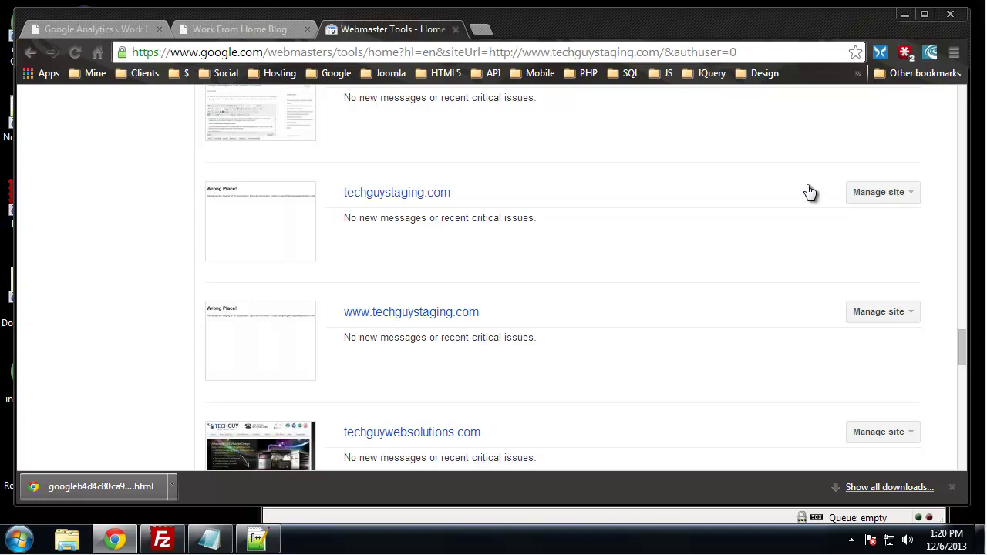
{"action": "left_click", "coordinate": [888, 202]}
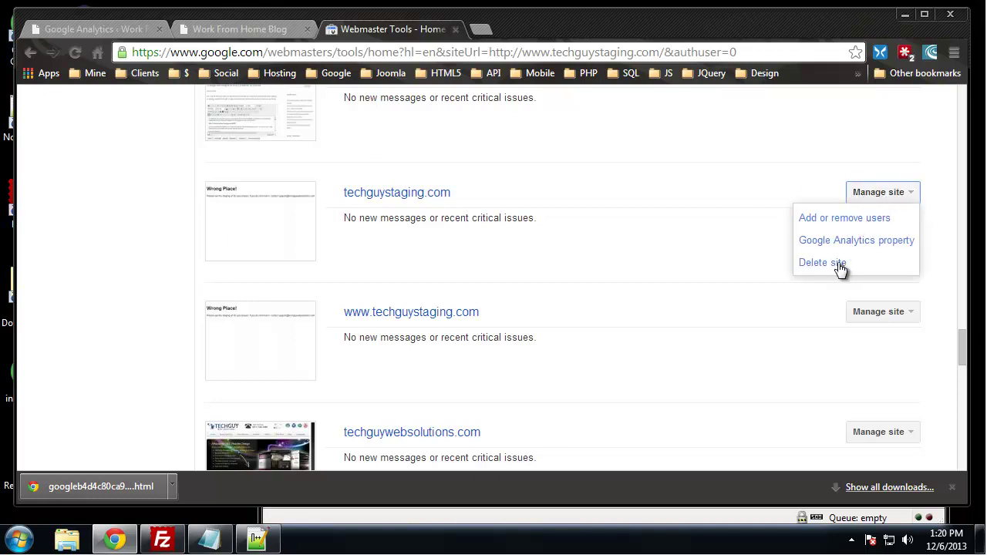
{"action": "left_click", "coordinate": [633, 233]}
{"action": "left_click", "coordinate": [378, 200]}
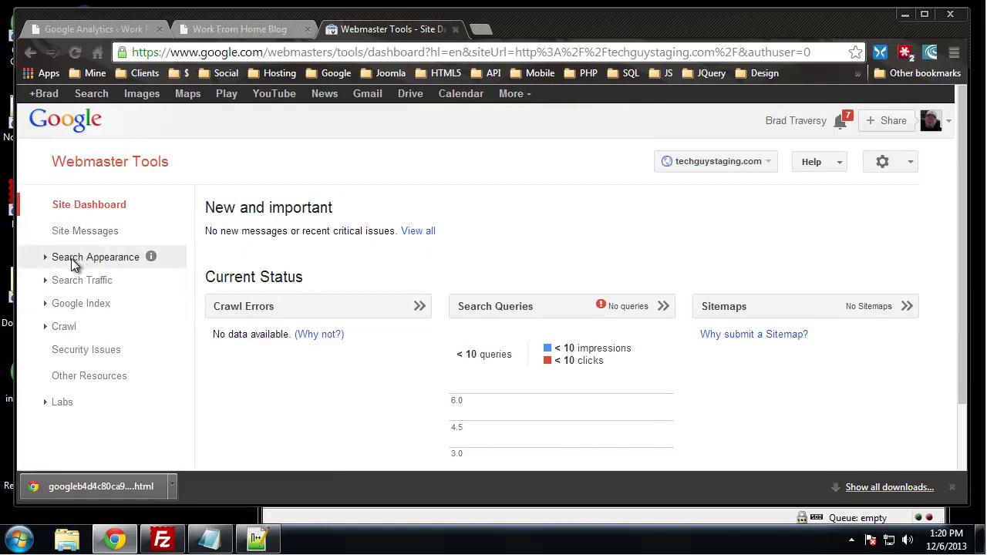
Look through the Search Appearance and Labs sections and the site selector on the techguystaging.com dashboard
{"action": "left_click", "coordinate": [44, 259]}
{"action": "left_click", "coordinate": [45, 260]}
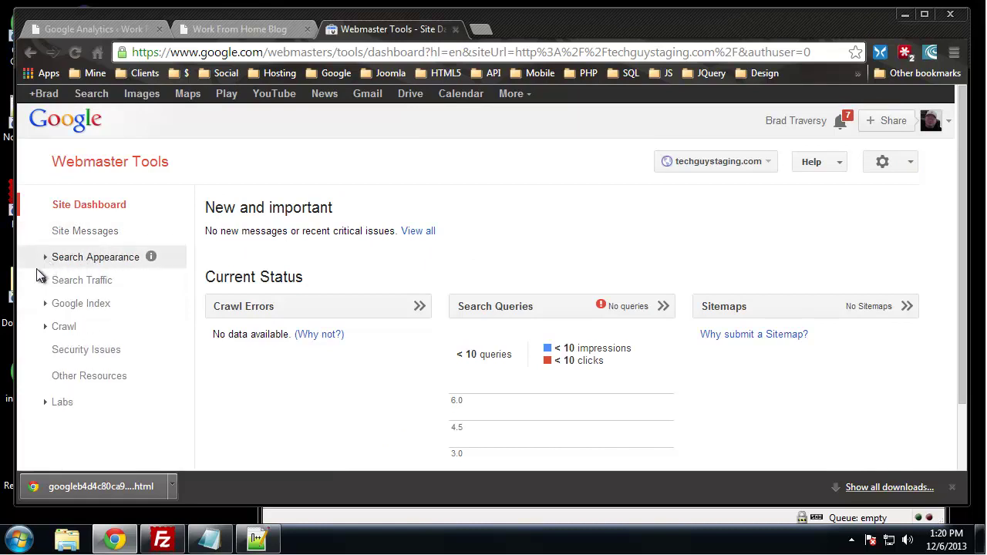
{"action": "left_click", "coordinate": [47, 405]}
{"action": "scroll", "coordinate": [48, 406], "scroll_direction": "down", "scroll_amount": 2}
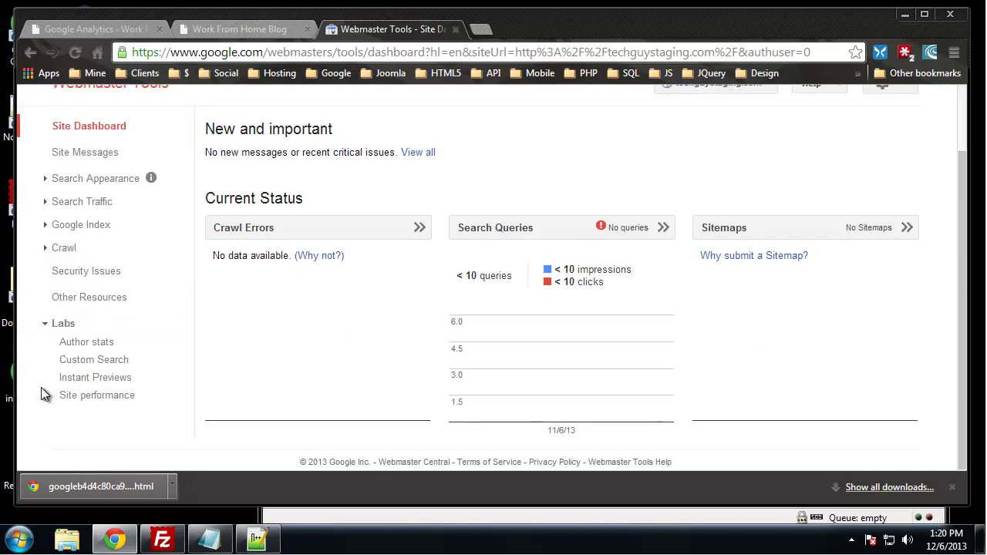
{"action": "left_click", "coordinate": [48, 328]}
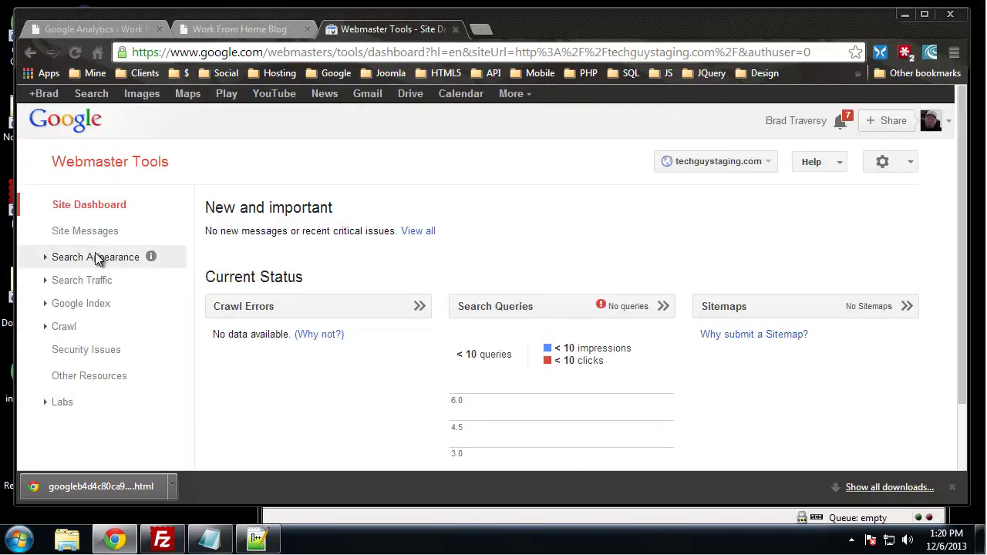
{"action": "left_click", "coordinate": [767, 165]}
{"action": "left_click", "coordinate": [584, 223]}
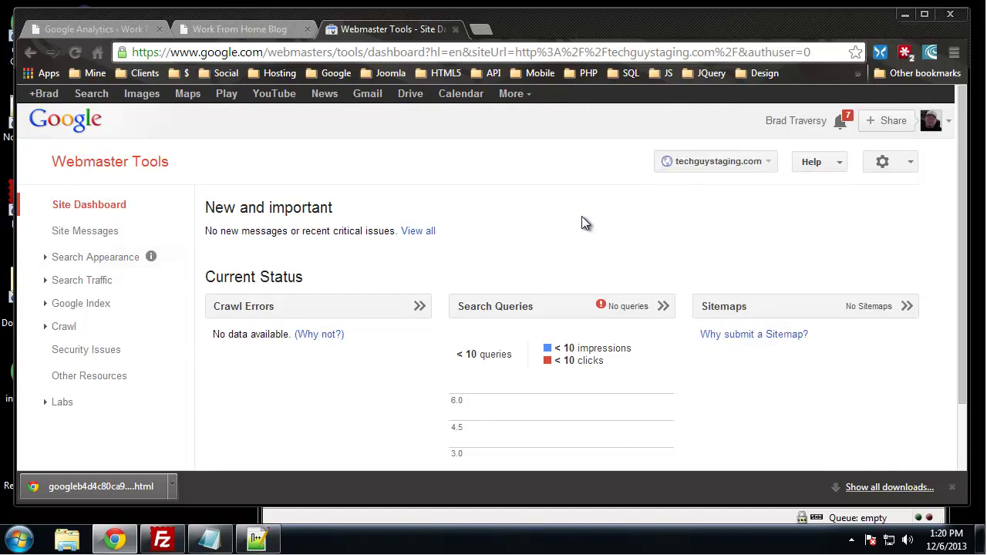
In the Site Settings, set the preferred domain to display URLs as techguystaging.com and save the change
{"action": "left_click", "coordinate": [907, 160]}
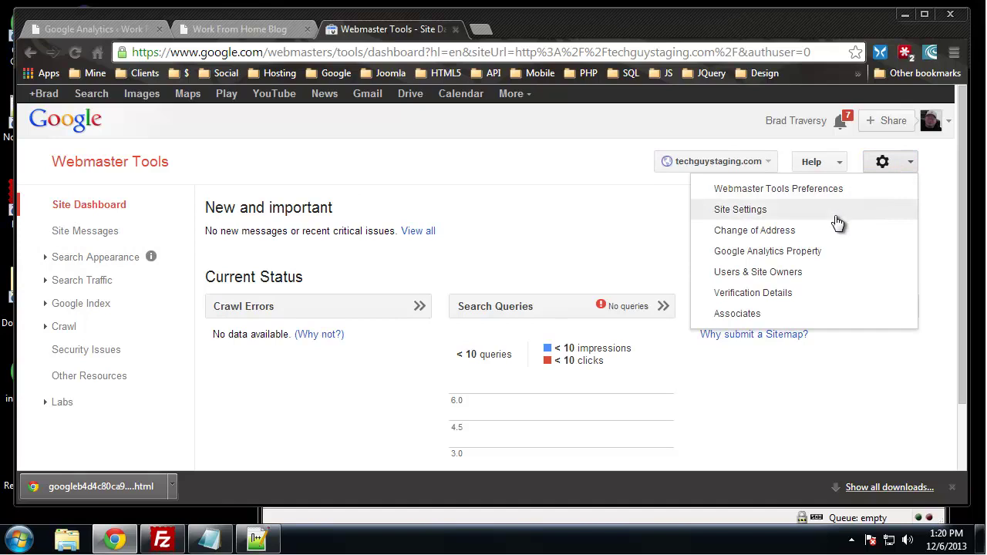
{"action": "left_click", "coordinate": [741, 212]}
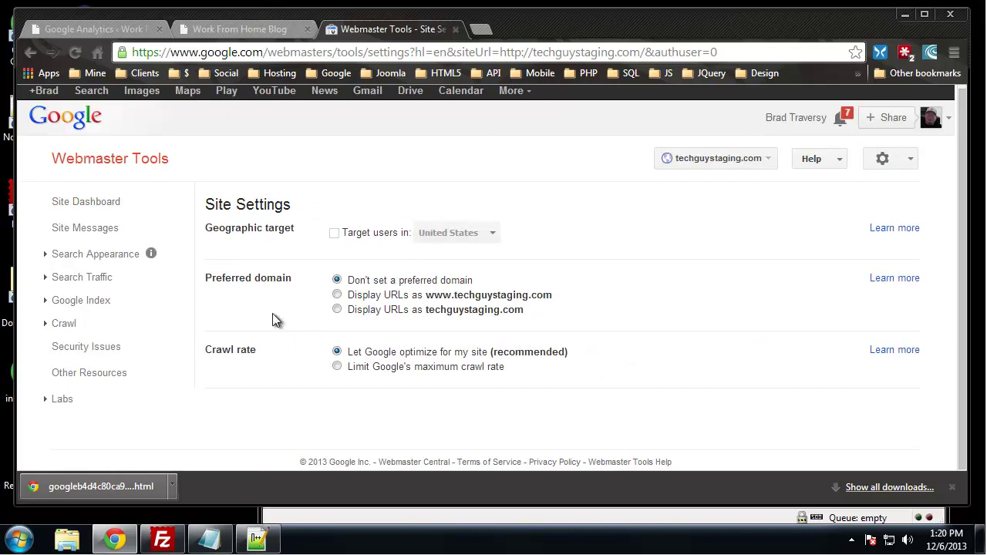
{"action": "left_click_drag", "start_coordinate": [296, 286], "coordinate": [207, 287]}
{"action": "left_click", "coordinate": [337, 310]}
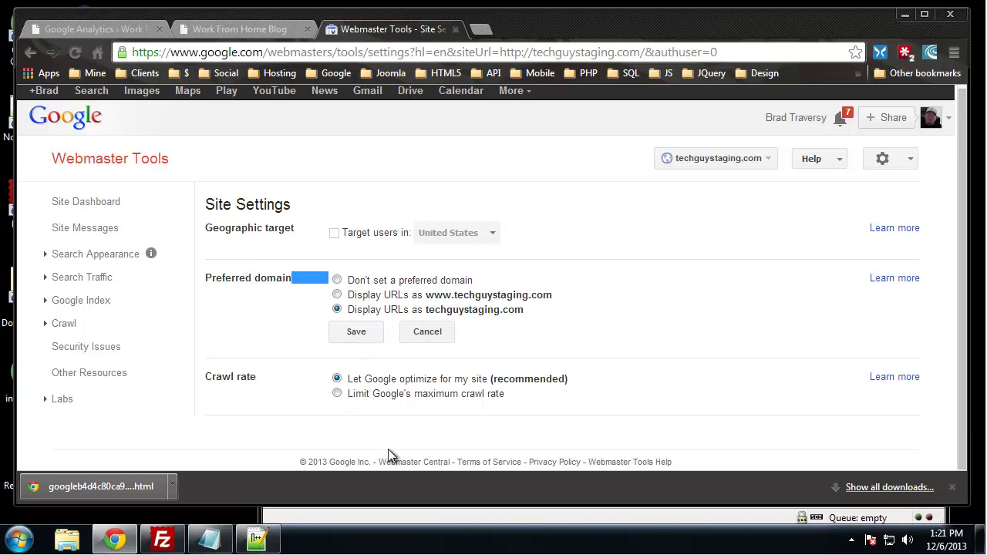
{"action": "left_click", "coordinate": [357, 333]}
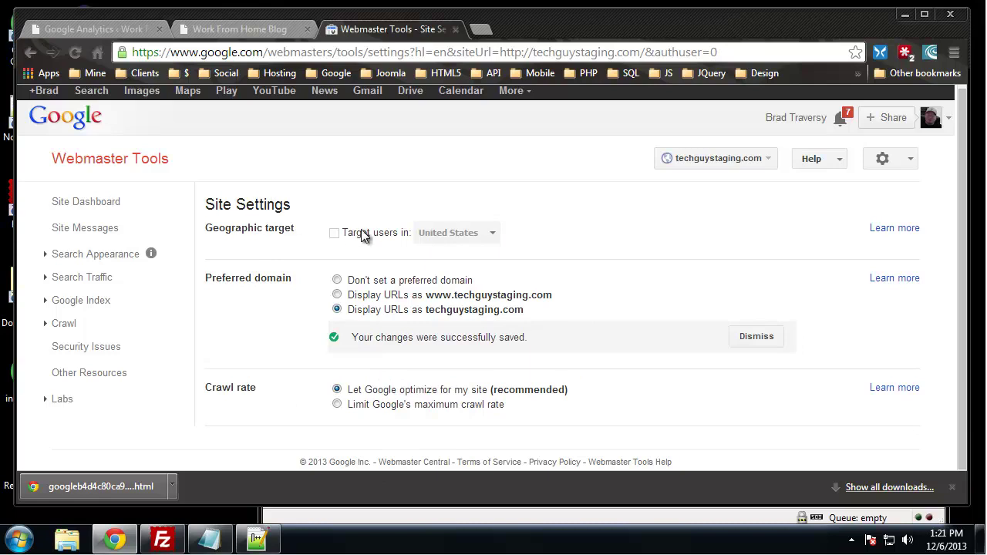
Look at the country choices for the geographic target and save that setting with user targeting turned off
{"action": "left_click", "coordinate": [334, 234]}
{"action": "left_click", "coordinate": [478, 236]}
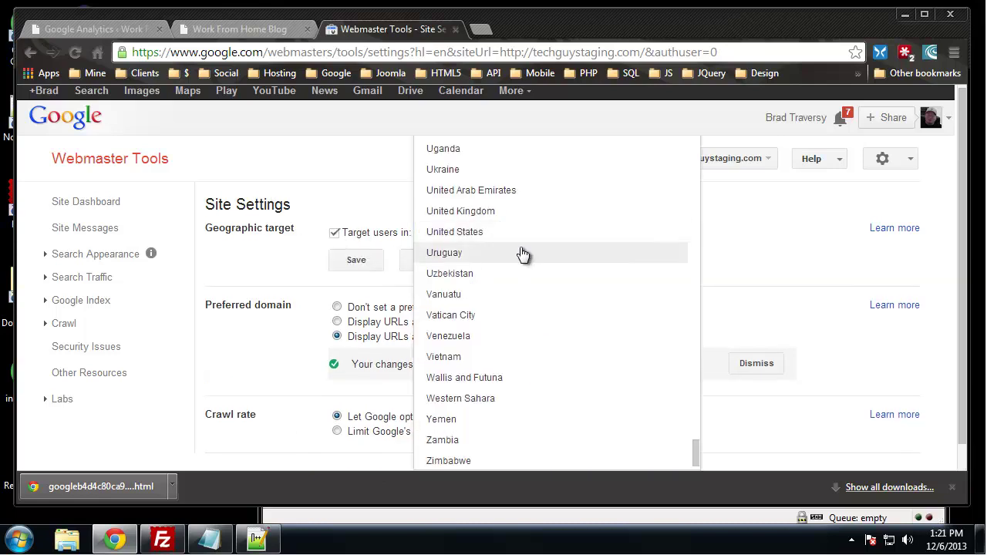
{"action": "left_click", "coordinate": [347, 202]}
{"action": "left_click", "coordinate": [334, 233]}
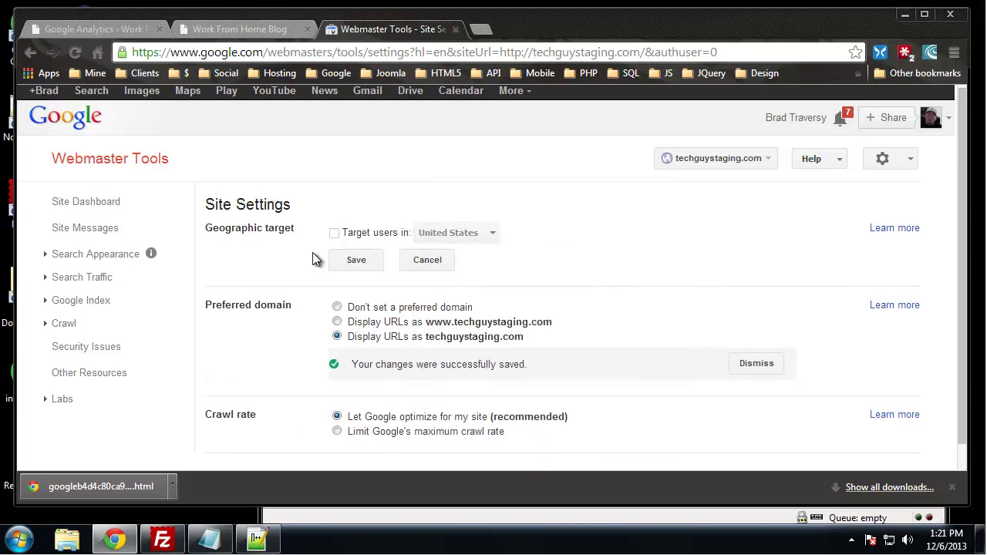
{"action": "left_click", "coordinate": [351, 262]}
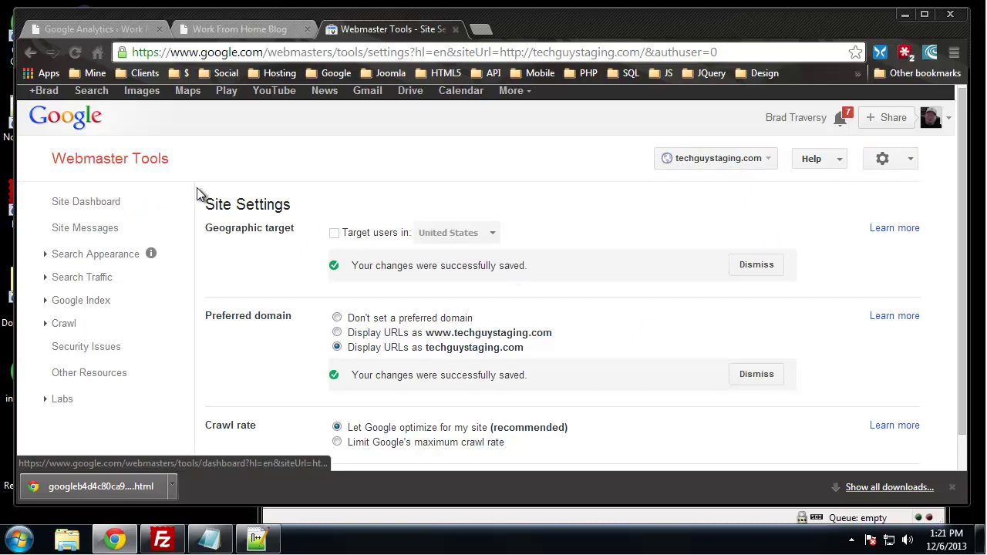
{"action": "left_click", "coordinate": [74, 160]}
{"action": "scroll", "coordinate": [366, 266], "scroll_direction": "down", "scroll_amount": 20}
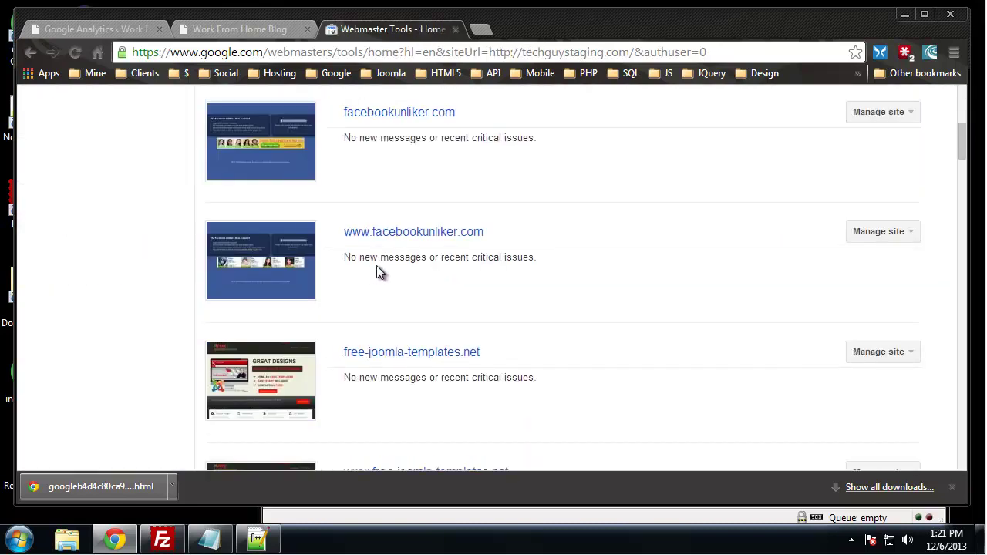
{"action": "scroll", "coordinate": [380, 272], "scroll_direction": "down", "scroll_amount": 11}
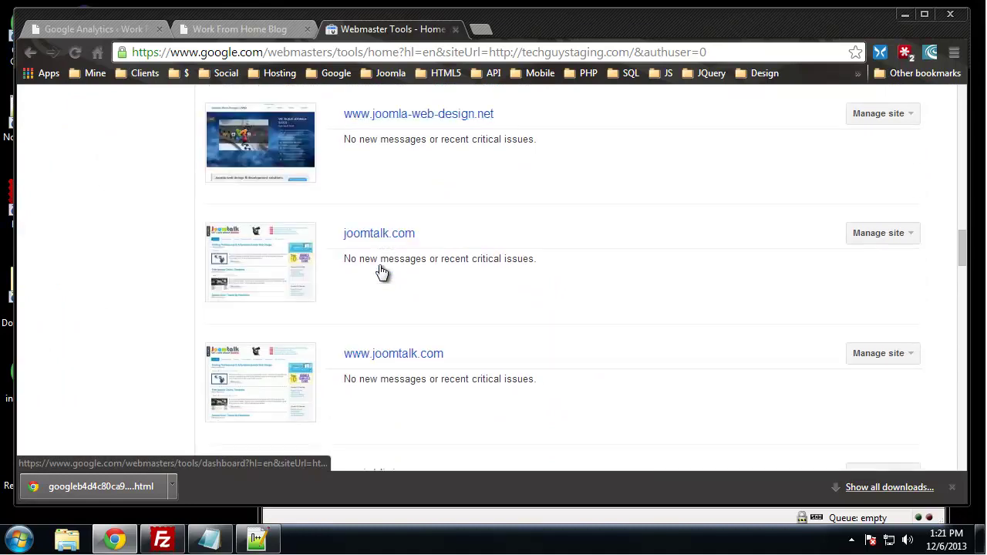
{"action": "scroll", "coordinate": [379, 260], "scroll_direction": "down", "scroll_amount": 3}
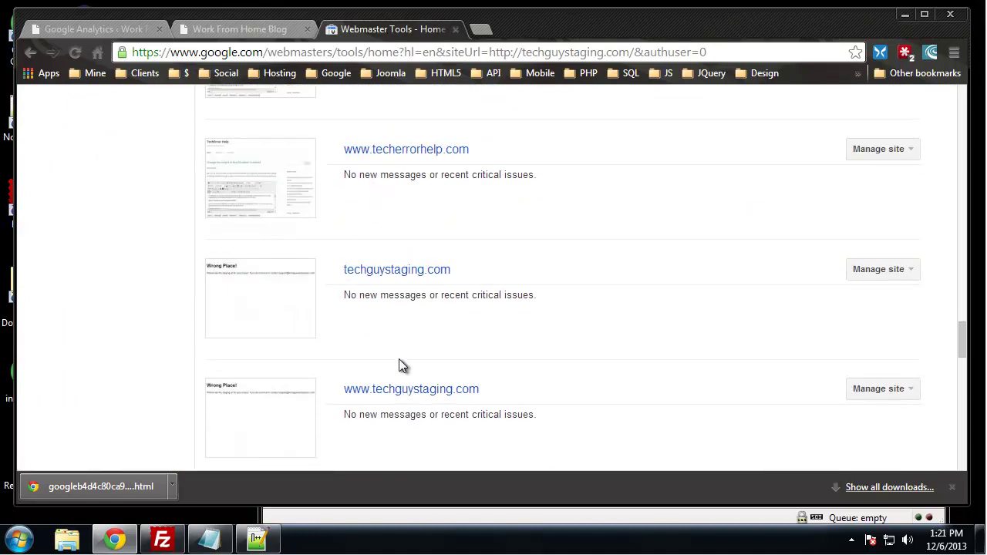
{"action": "left_click", "coordinate": [393, 392]}
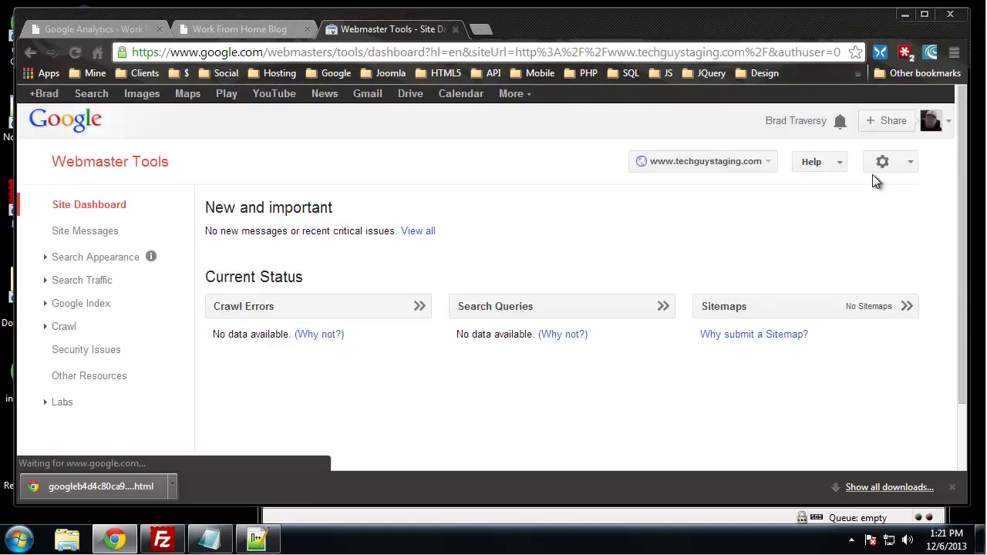
{"action": "left_click", "coordinate": [896, 162]}
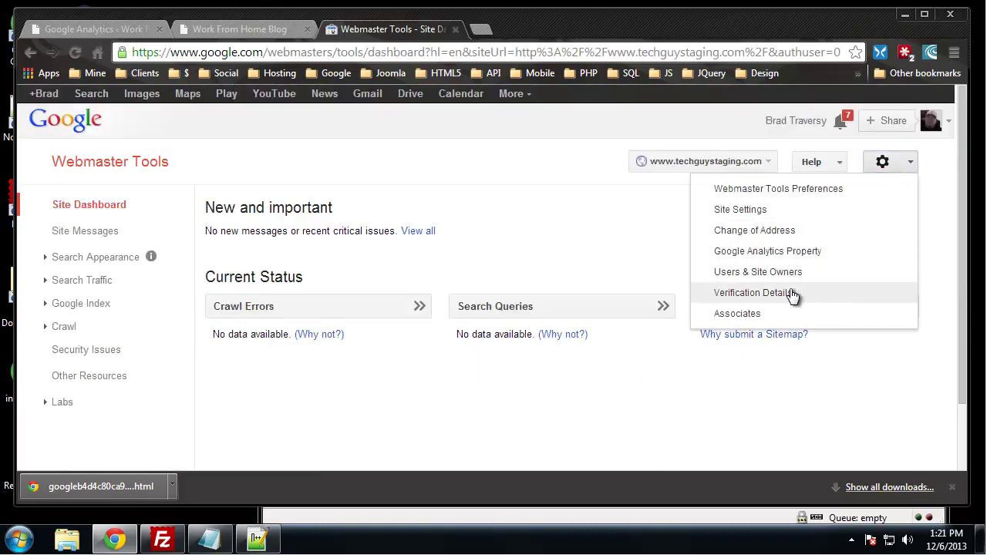
{"action": "left_click", "coordinate": [739, 211]}
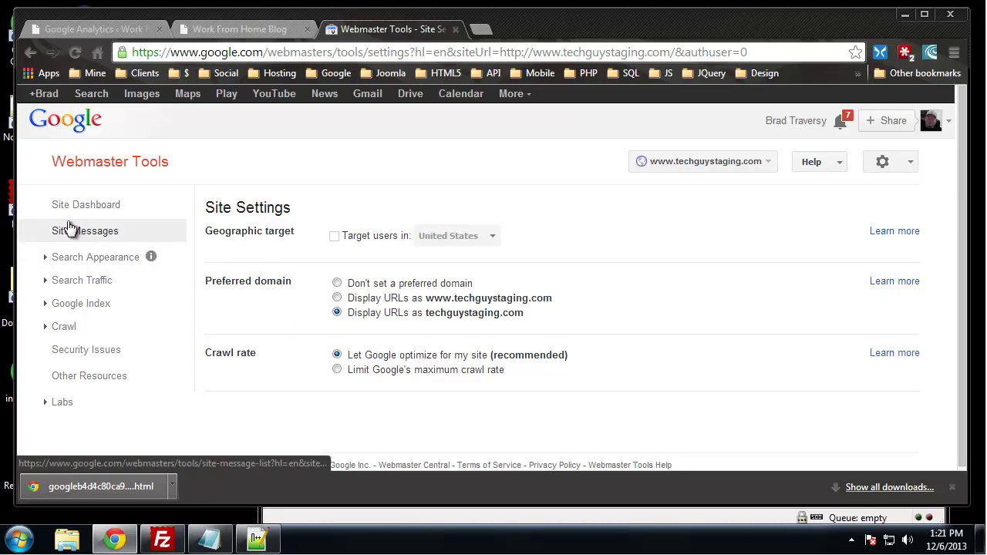
{"action": "left_click", "coordinate": [100, 205]}
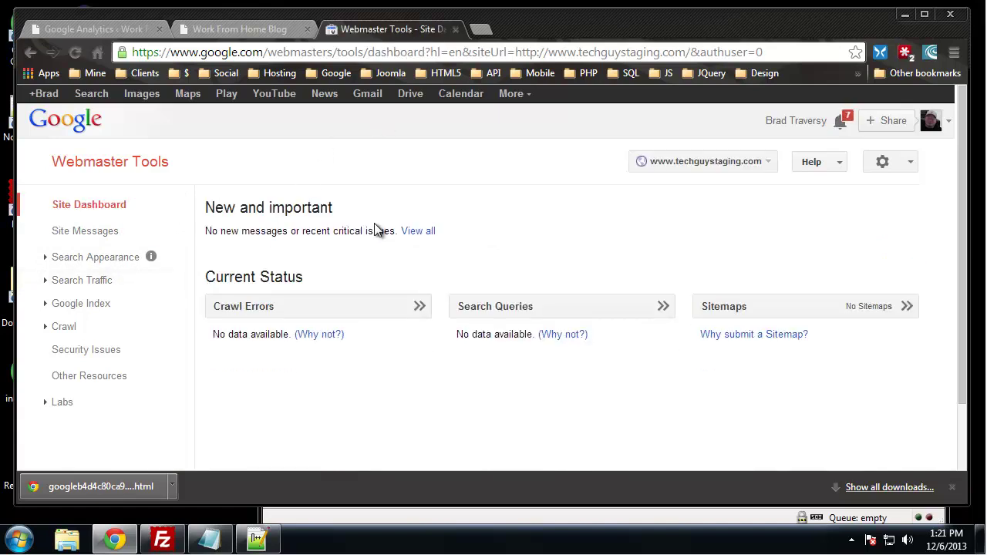
Look over the site dashboard and examine the Structured Data report under Search Appearance
{"action": "scroll", "coordinate": [394, 306], "scroll_direction": "down", "scroll_amount": 1}
{"action": "scroll", "coordinate": [386, 303], "scroll_direction": "up", "scroll_amount": 1}
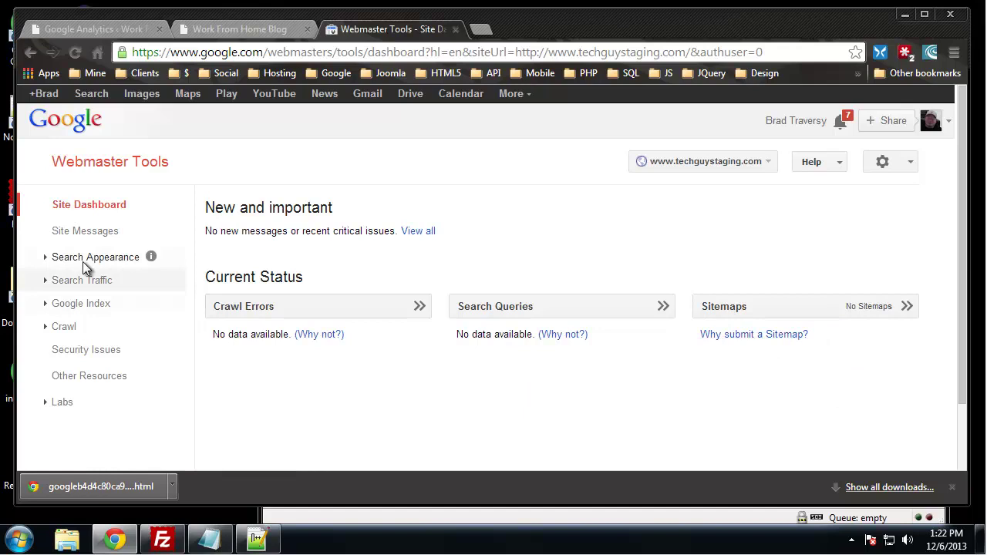
{"action": "left_click", "coordinate": [41, 257]}
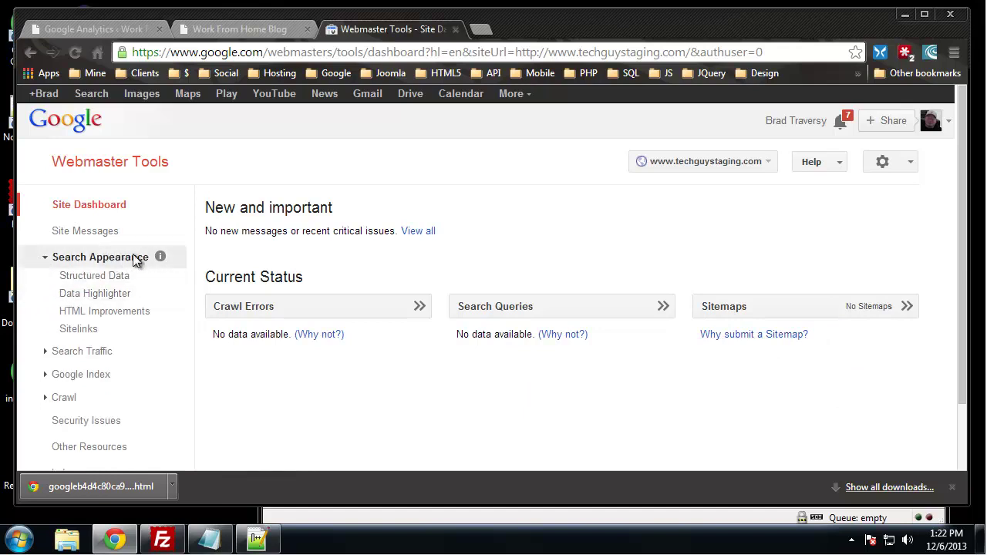
{"action": "left_click", "coordinate": [106, 276]}
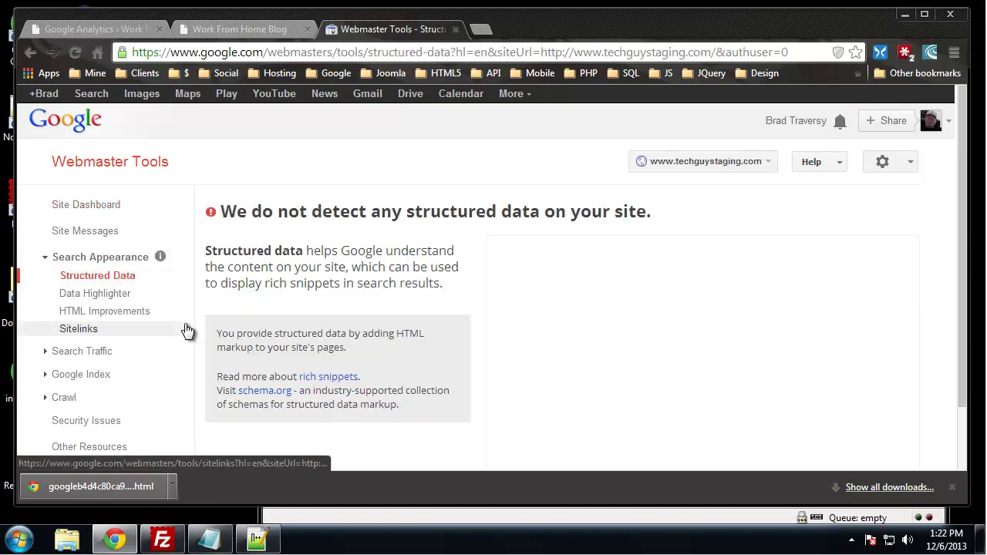
{"action": "scroll", "coordinate": [472, 303], "scroll_direction": "down", "scroll_amount": 2}
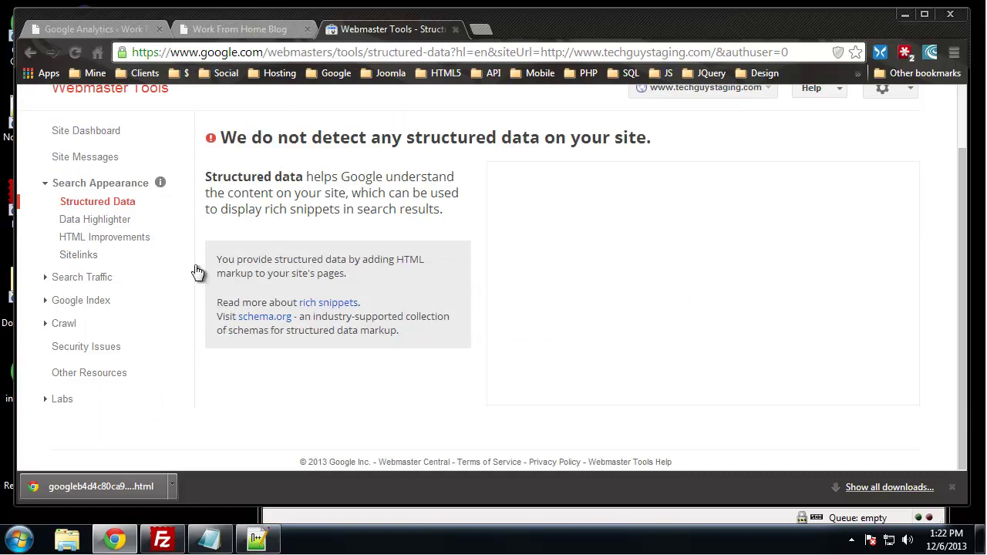
Read through the Data Highlighter introduction and check the HTML Improvements report
{"action": "left_click", "coordinate": [68, 219]}
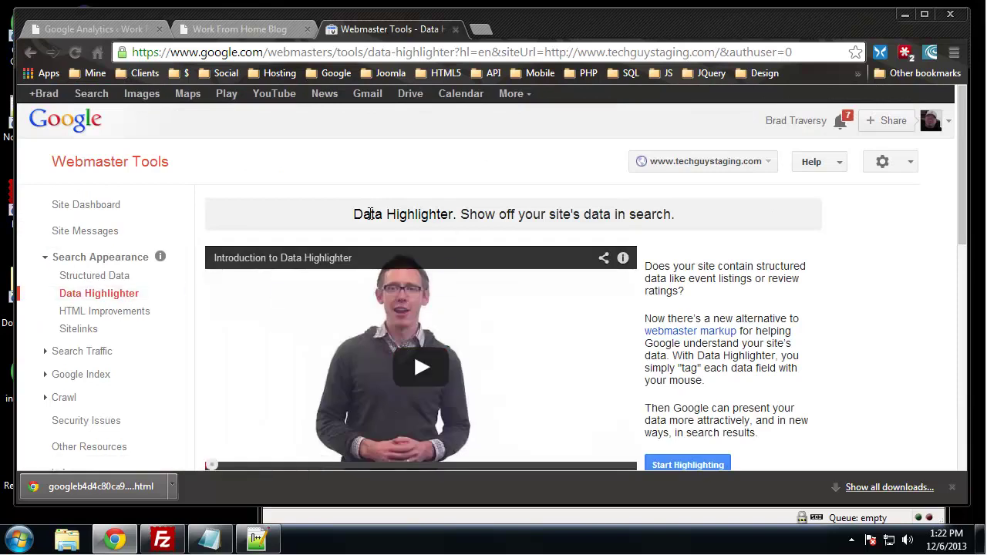
{"action": "scroll", "coordinate": [316, 216], "scroll_direction": "down", "scroll_amount": 2}
{"action": "scroll", "coordinate": [316, 217], "scroll_direction": "down", "scroll_amount": 3}
{"action": "scroll", "coordinate": [321, 217], "scroll_direction": "down", "scroll_amount": 2}
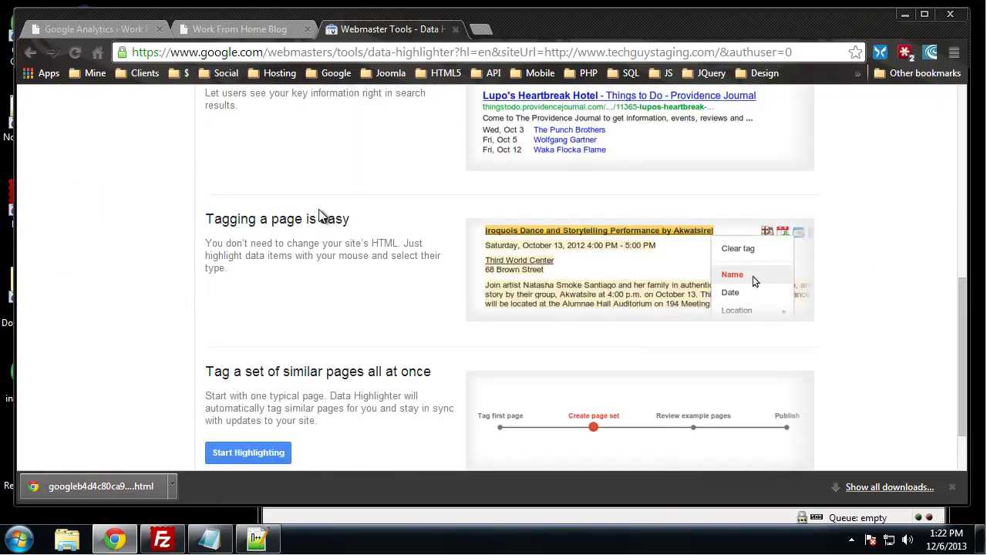
{"action": "scroll", "coordinate": [322, 216], "scroll_direction": "up", "scroll_amount": 7}
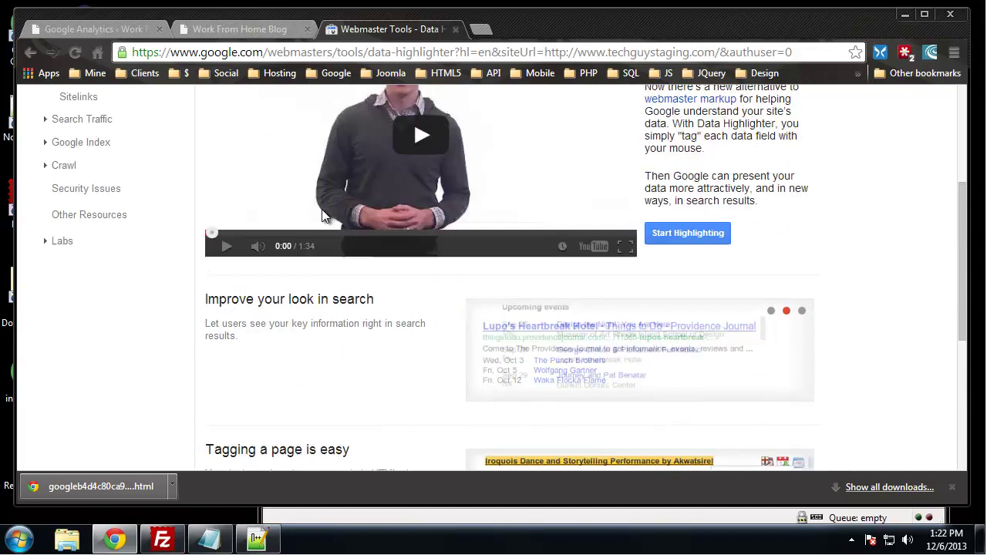
{"action": "left_click", "coordinate": [113, 237]}
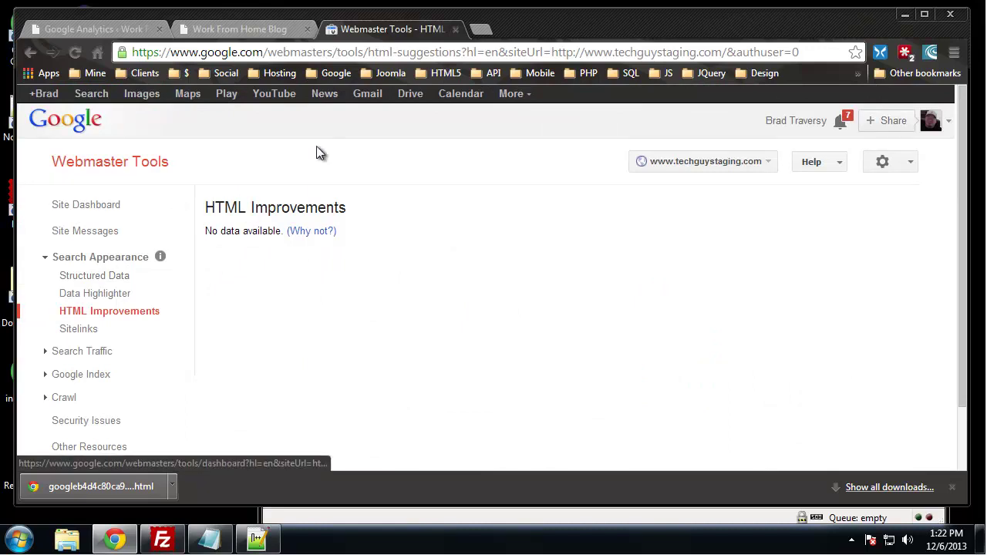
{"action": "left_click", "coordinate": [86, 317]}
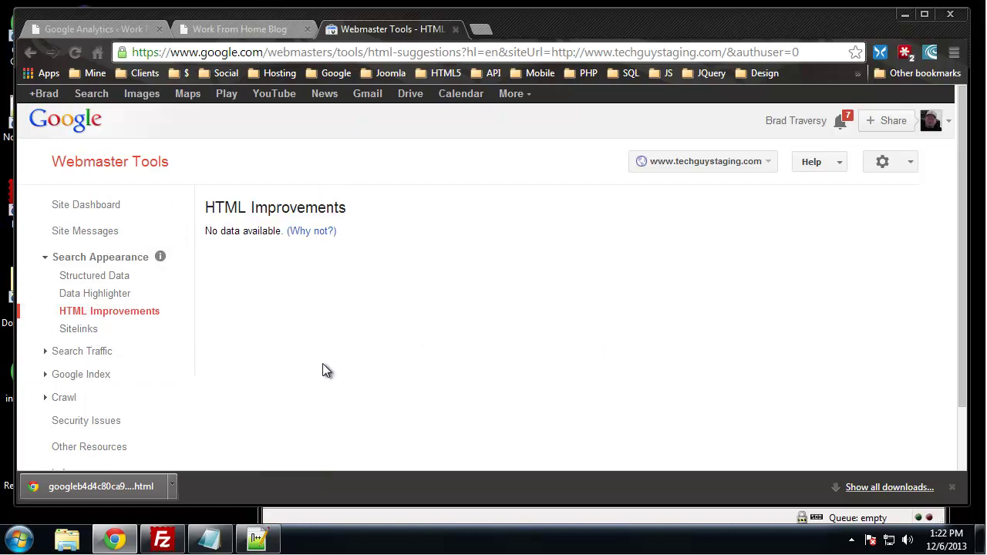
Review the Search Queries, Links to Your Site and Internal Links reports under Search Traffic
{"action": "scroll", "coordinate": [324, 366], "scroll_direction": "down", "scroll_amount": 2}
{"action": "left_click", "coordinate": [43, 277]}
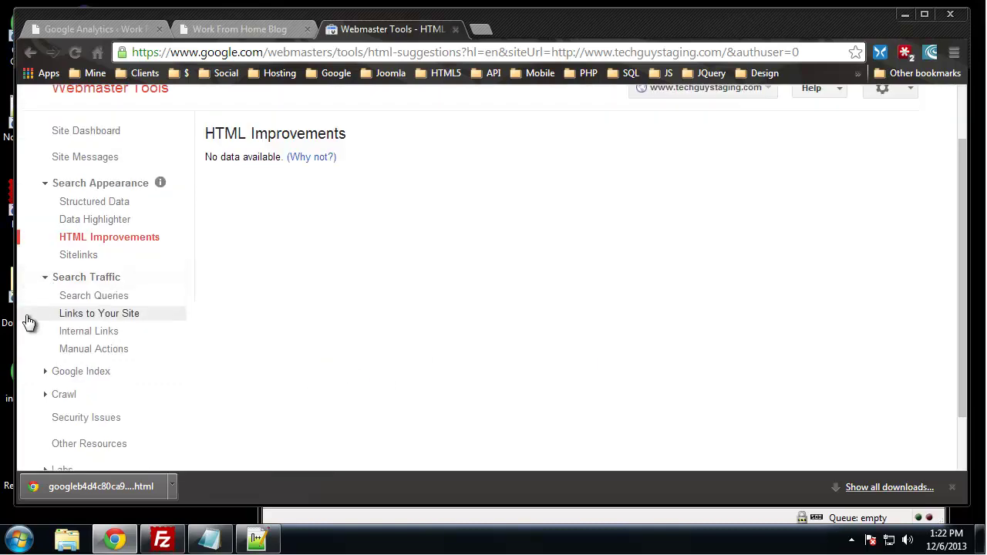
{"action": "left_click", "coordinate": [86, 297]}
{"action": "scroll", "coordinate": [303, 268], "scroll_direction": "down", "scroll_amount": 2}
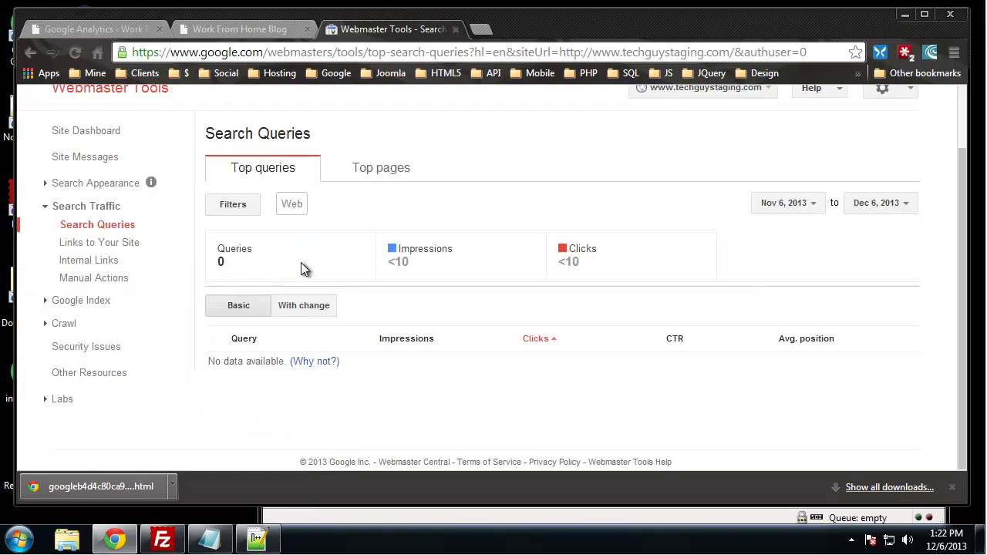
{"action": "left_click", "coordinate": [98, 243]}
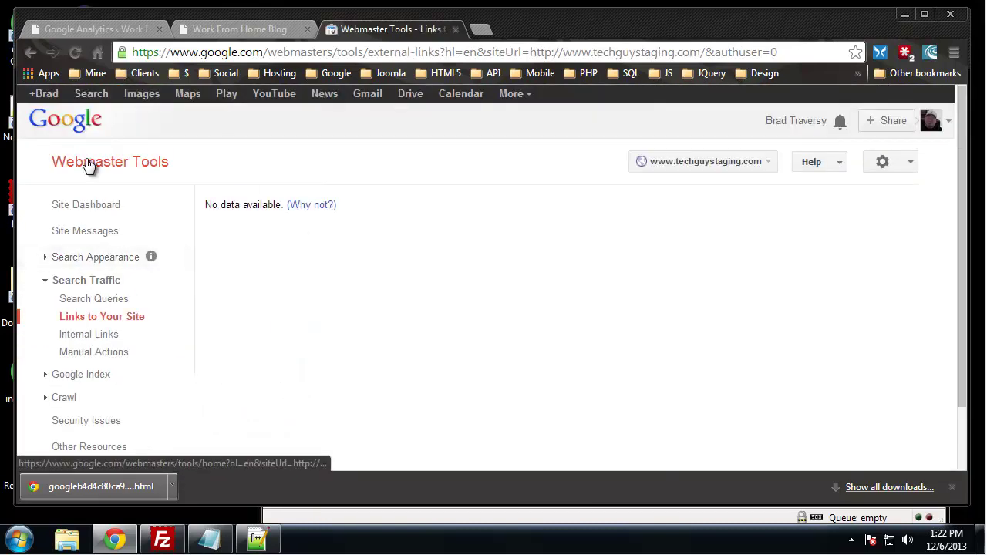
{"action": "scroll", "coordinate": [247, 389], "scroll_direction": "down", "scroll_amount": 2}
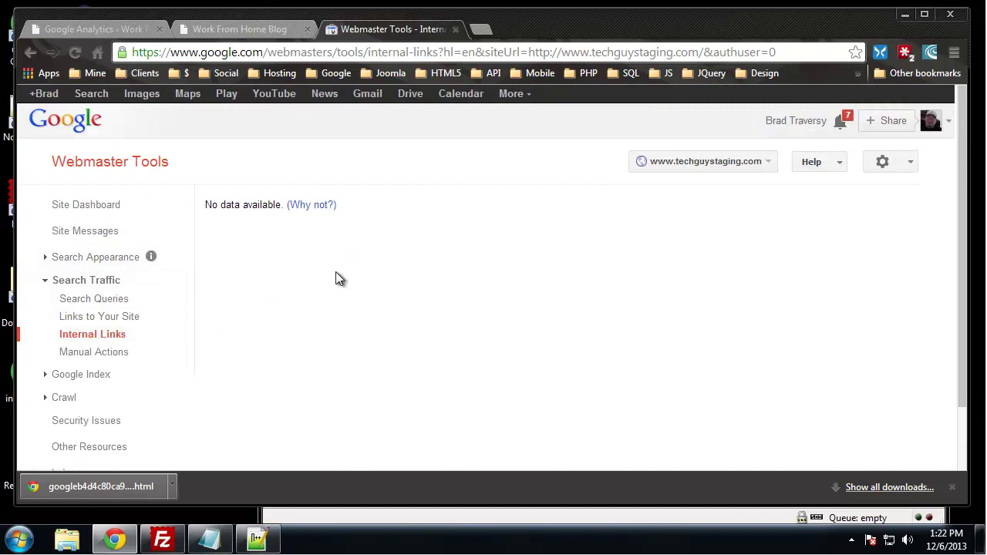
Review the Index Status, Content Keywords and Remove URLs pages under Google Index
{"action": "scroll", "coordinate": [270, 297], "scroll_direction": "down", "scroll_amount": 2}
{"action": "left_click", "coordinate": [55, 301]}
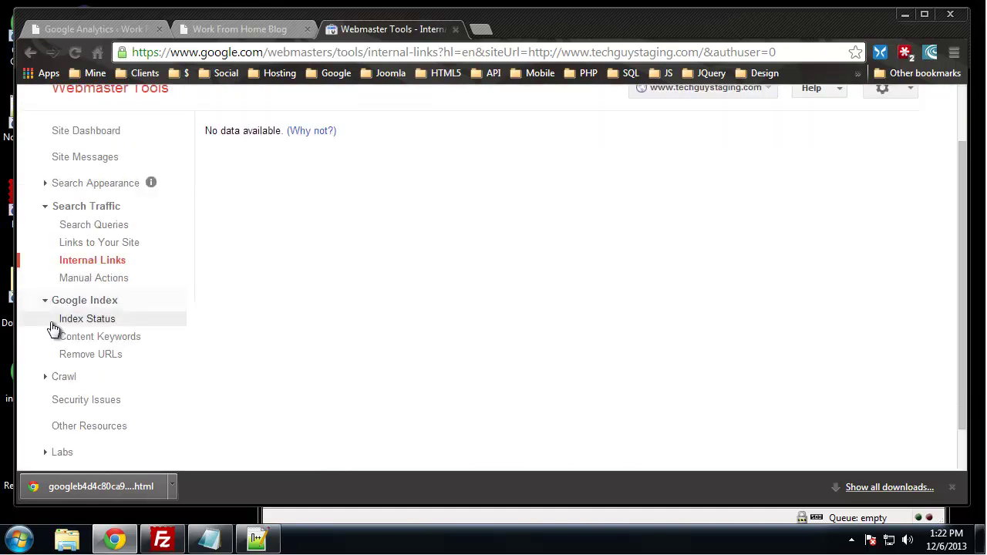
{"action": "left_click", "coordinate": [72, 319]}
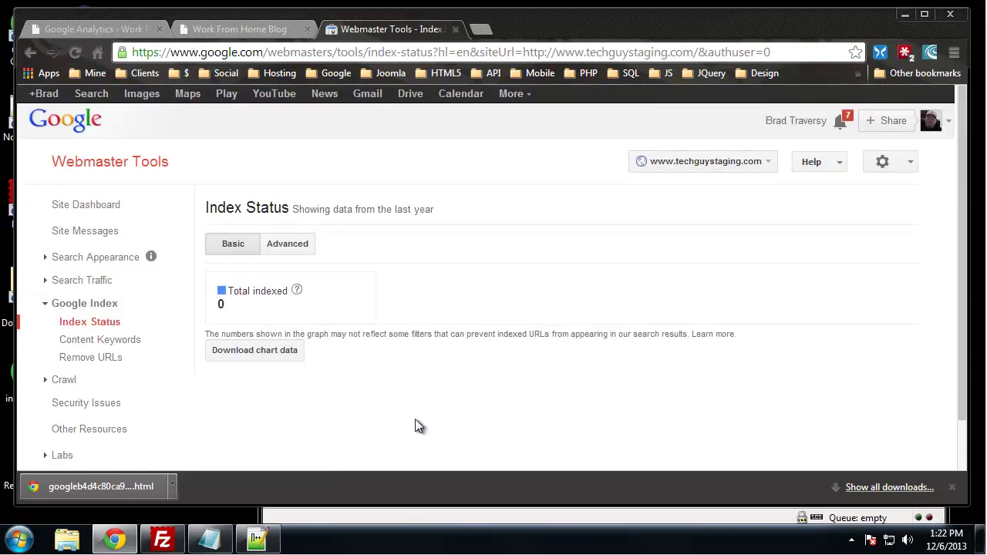
{"action": "left_click", "coordinate": [102, 344]}
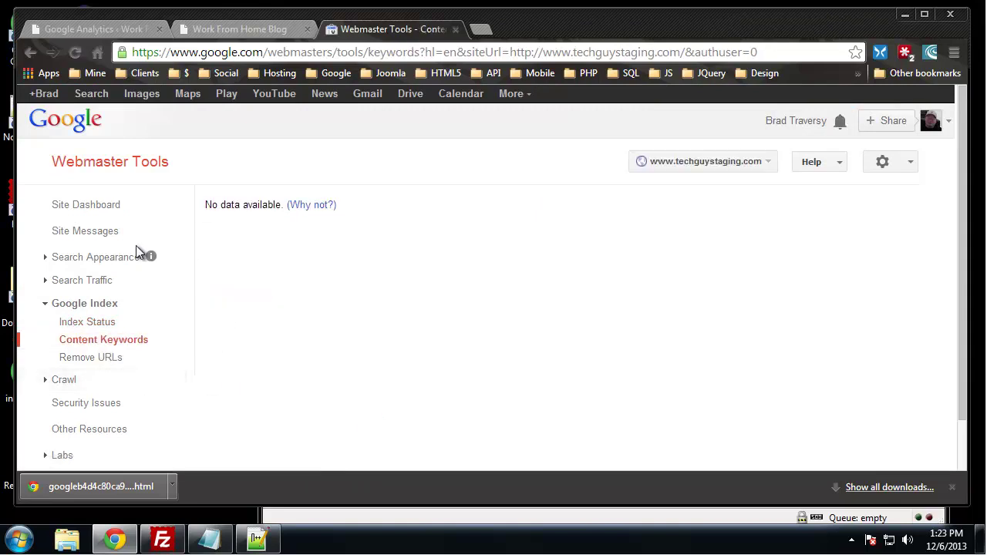
{"action": "left_click", "coordinate": [82, 358]}
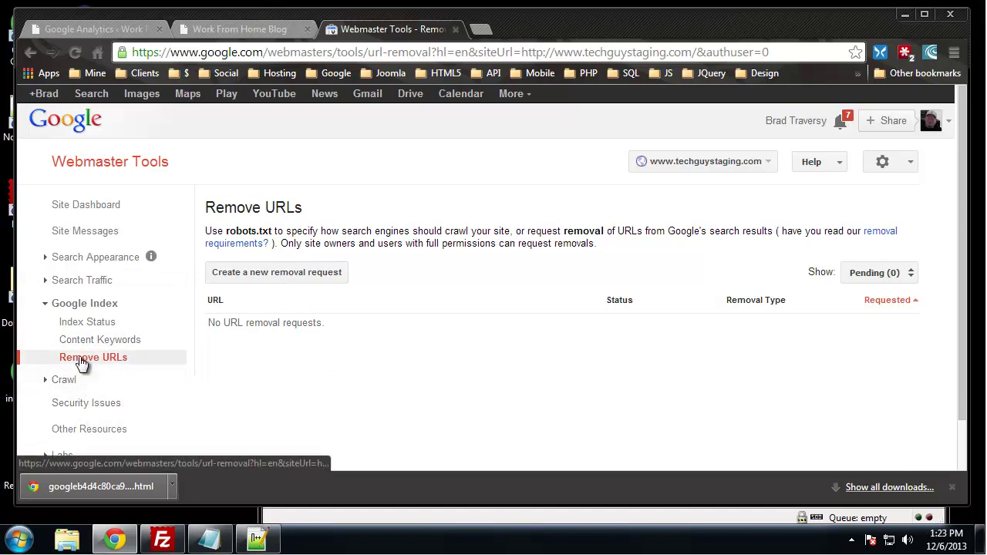
Examine the Crawl Stats graphs for pages crawled and kilobytes downloaded per day
{"action": "left_click", "coordinate": [44, 380]}
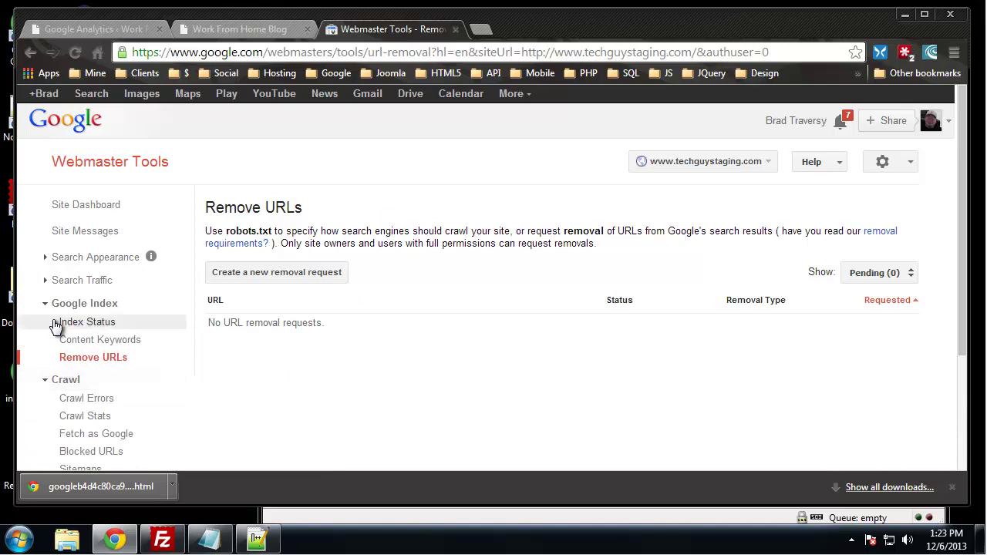
{"action": "scroll", "coordinate": [53, 317], "scroll_direction": "down", "scroll_amount": 2}
{"action": "left_click", "coordinate": [117, 257]}
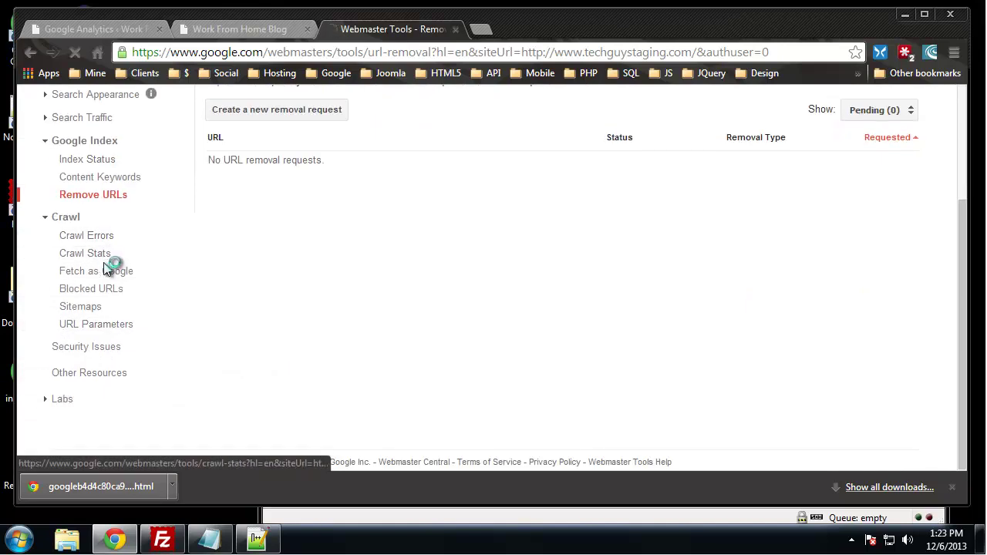
{"action": "scroll", "coordinate": [81, 334], "scroll_direction": "down", "scroll_amount": 4}
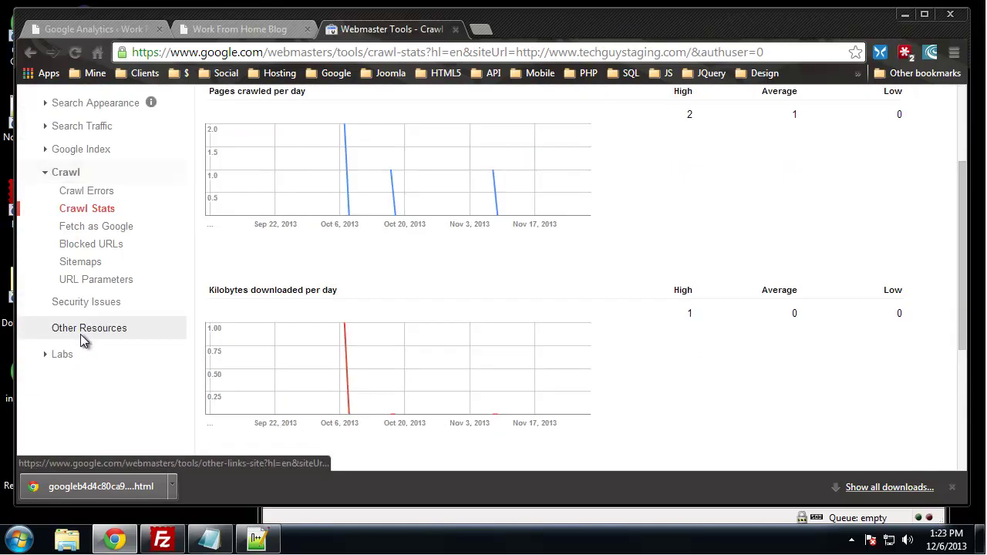
{"action": "scroll", "coordinate": [84, 338], "scroll_direction": "up", "scroll_amount": 2}
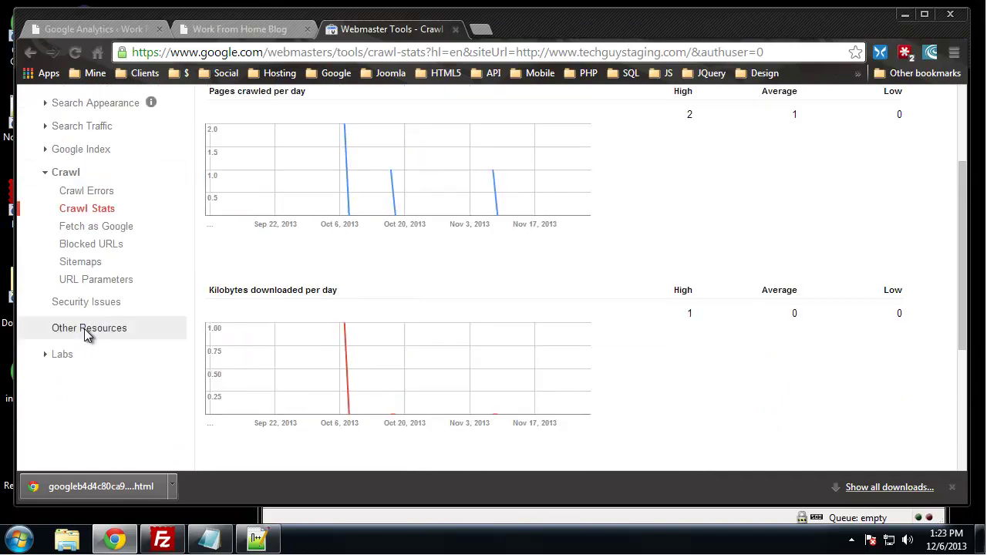
Look at the Fetch as Google page and its site URL, and check the Security Issues report
{"action": "left_click", "coordinate": [119, 233]}
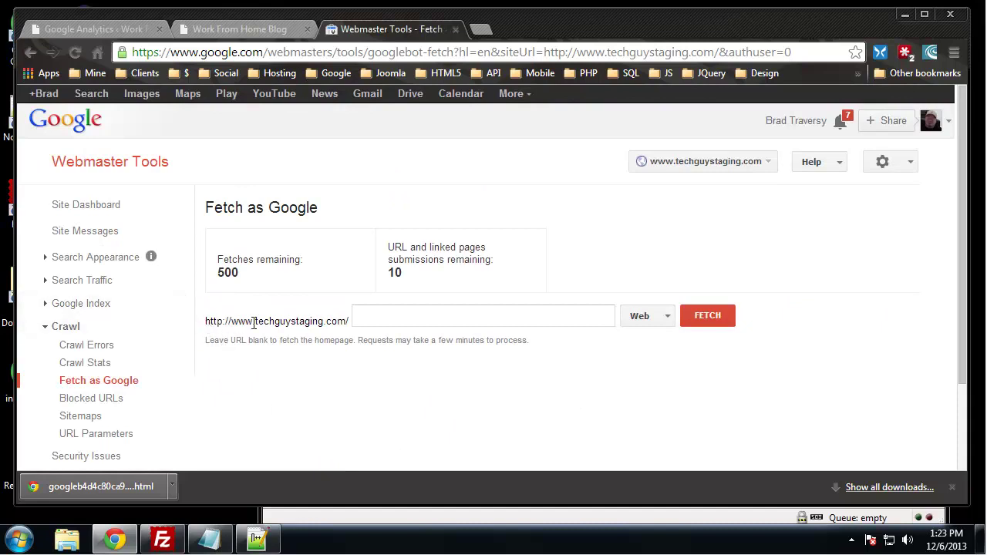
{"action": "left_click_drag", "start_coordinate": [348, 321], "coordinate": [258, 325]}
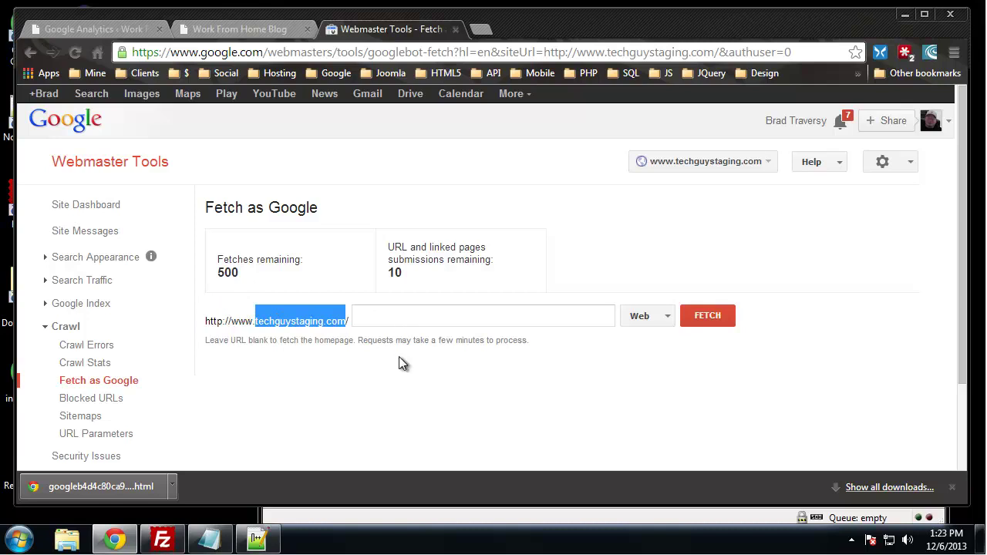
{"action": "left_click", "coordinate": [255, 373]}
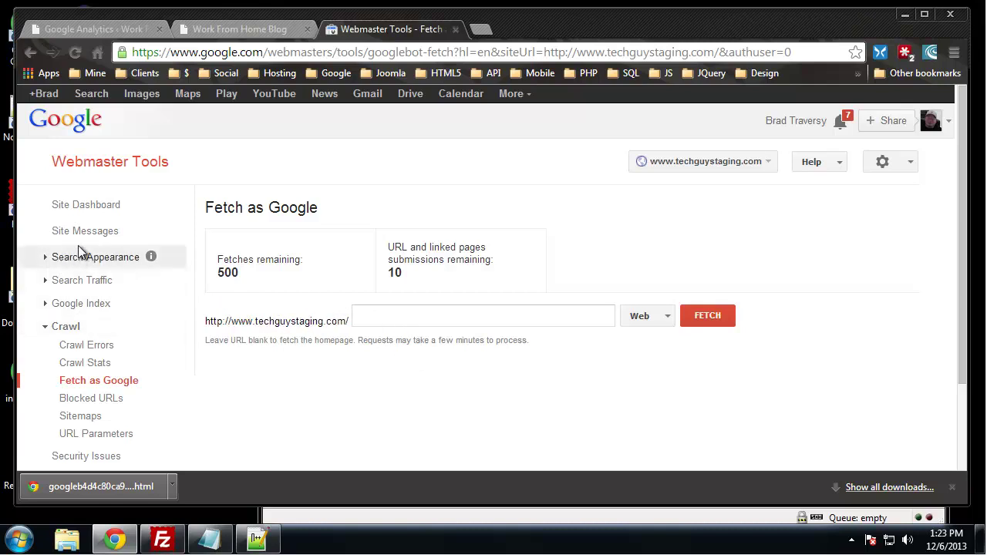
{"action": "scroll", "coordinate": [80, 250], "scroll_direction": "down", "scroll_amount": 3}
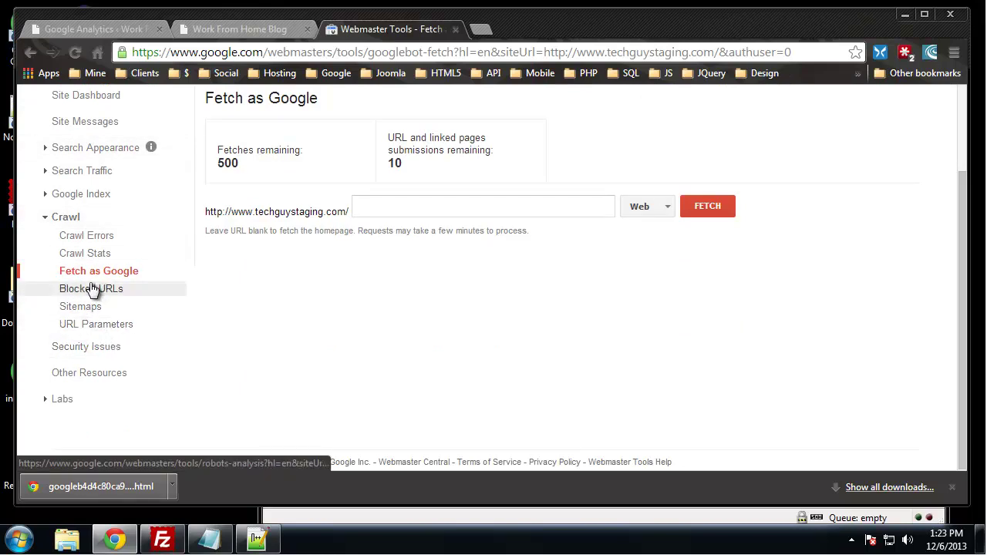
{"action": "left_click", "coordinate": [104, 353]}
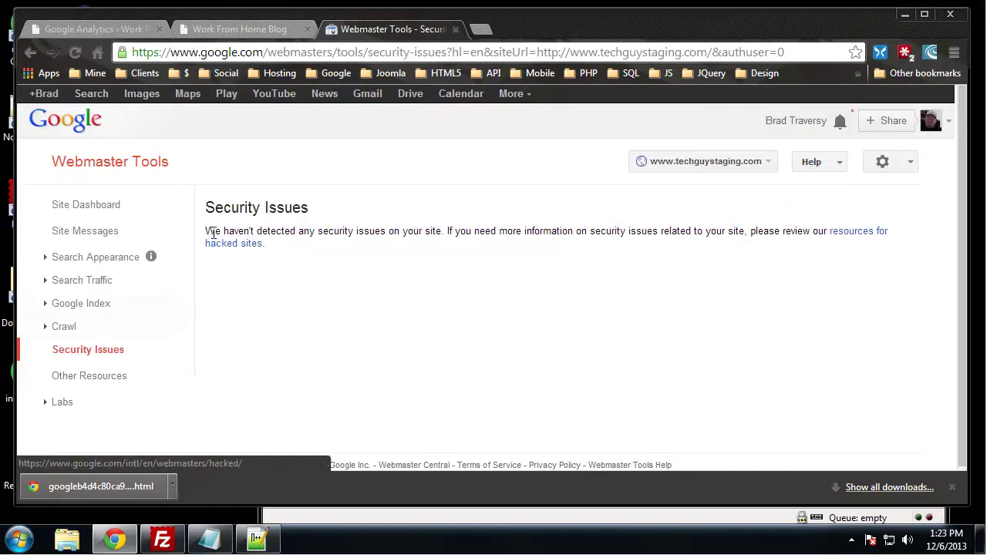
Examine the Author stats under Labs and return to the Webmaster Tools home page
{"action": "left_click", "coordinate": [63, 404]}
{"action": "scroll", "coordinate": [21, 401], "scroll_direction": "down", "scroll_amount": 1}
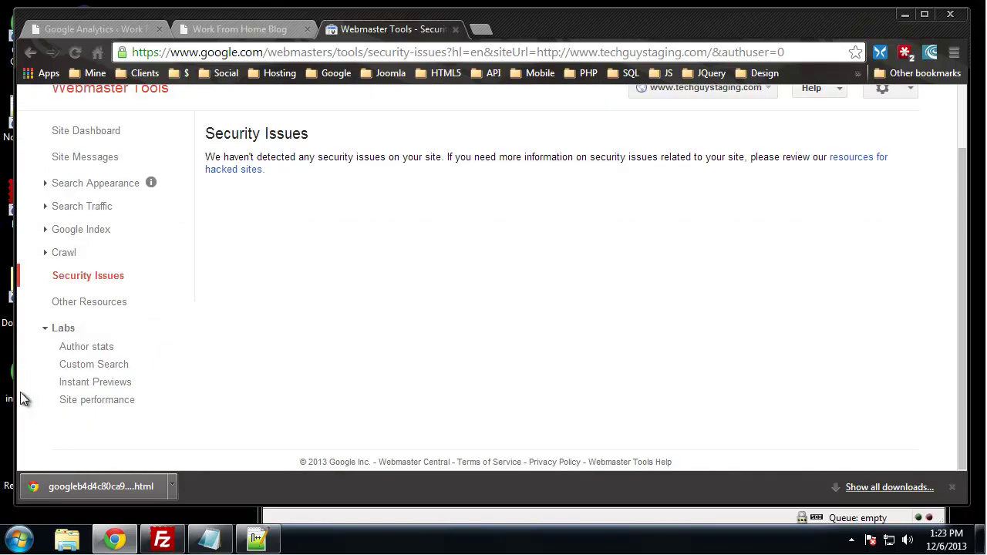
{"action": "left_click", "coordinate": [97, 349]}
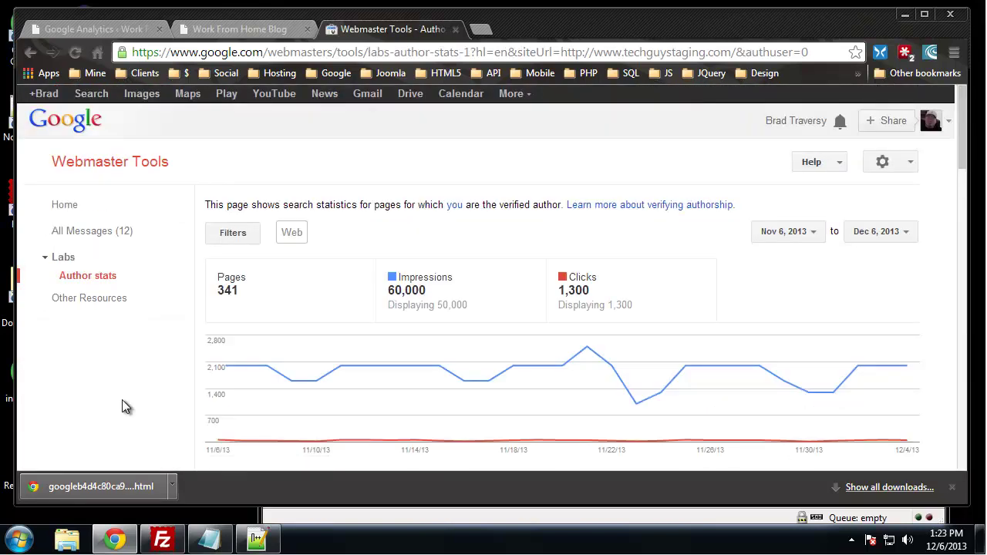
{"action": "scroll", "coordinate": [122, 400], "scroll_direction": "down", "scroll_amount": 6}
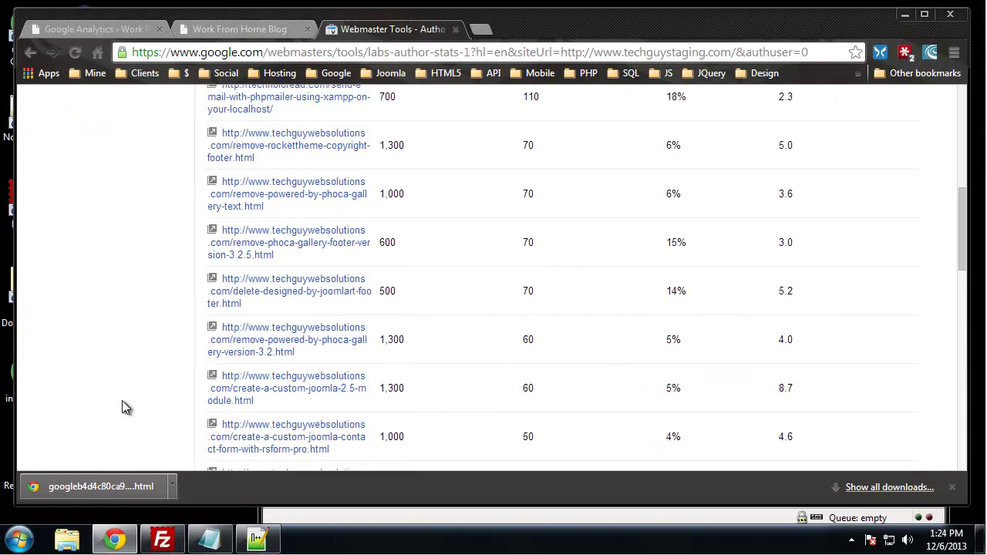
{"action": "scroll", "coordinate": [122, 407], "scroll_direction": "down", "scroll_amount": 3}
{"action": "scroll", "coordinate": [122, 407], "scroll_direction": "up", "scroll_amount": 10}
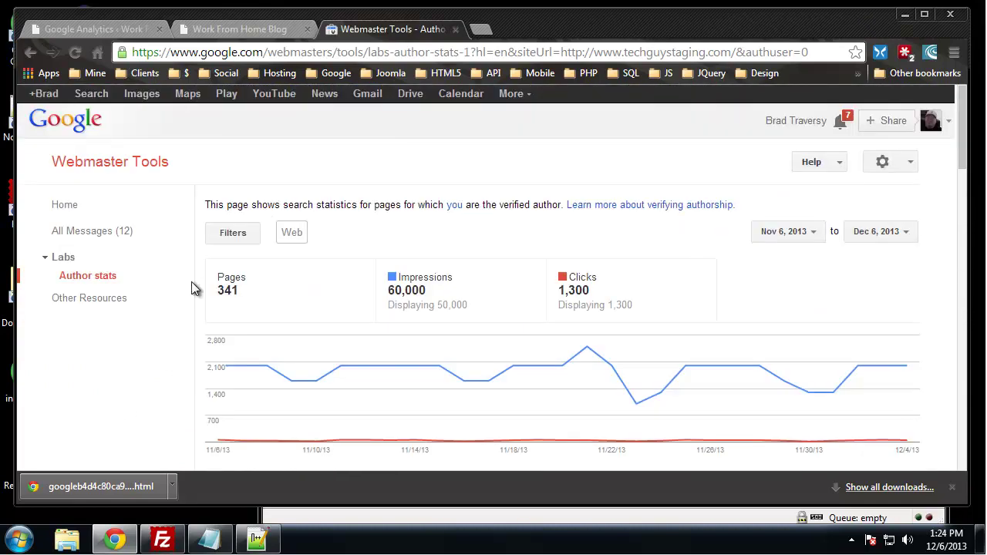
{"action": "left_click", "coordinate": [67, 208]}
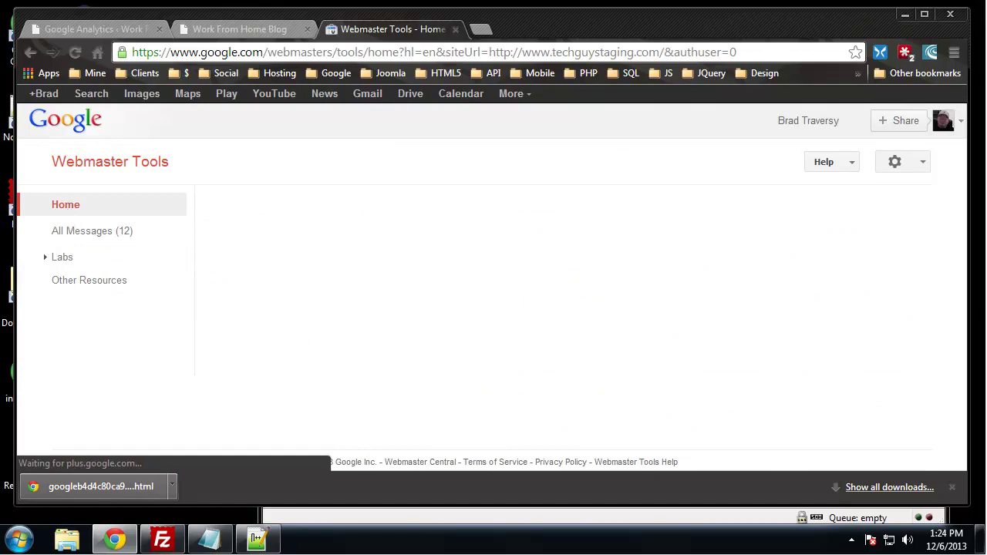